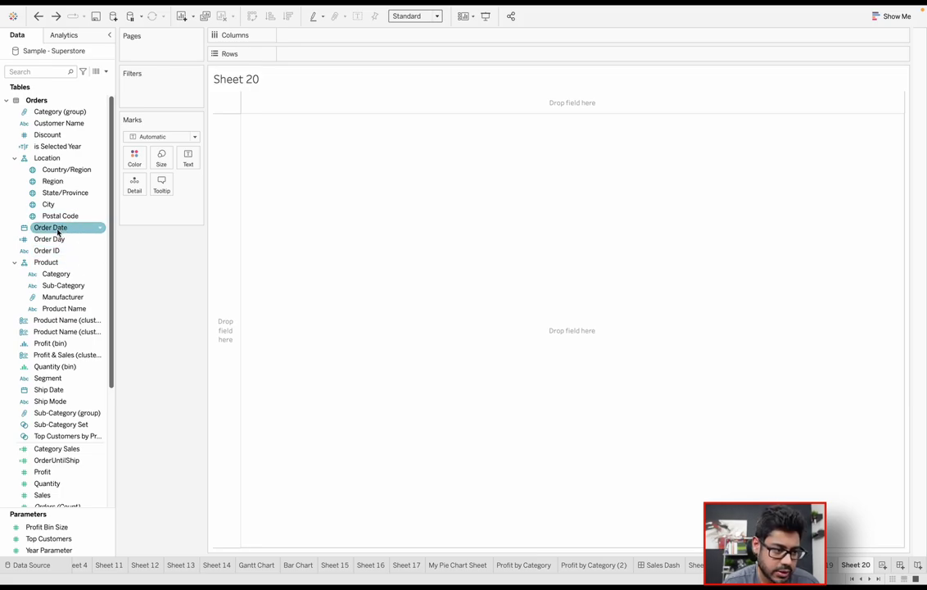
# - Put YEAR(Order Date) on Columns and make it a continuous 2018–2023 year axis
pyautogui.moveTo(58, 232); pyautogui.dragTo(317, 40)
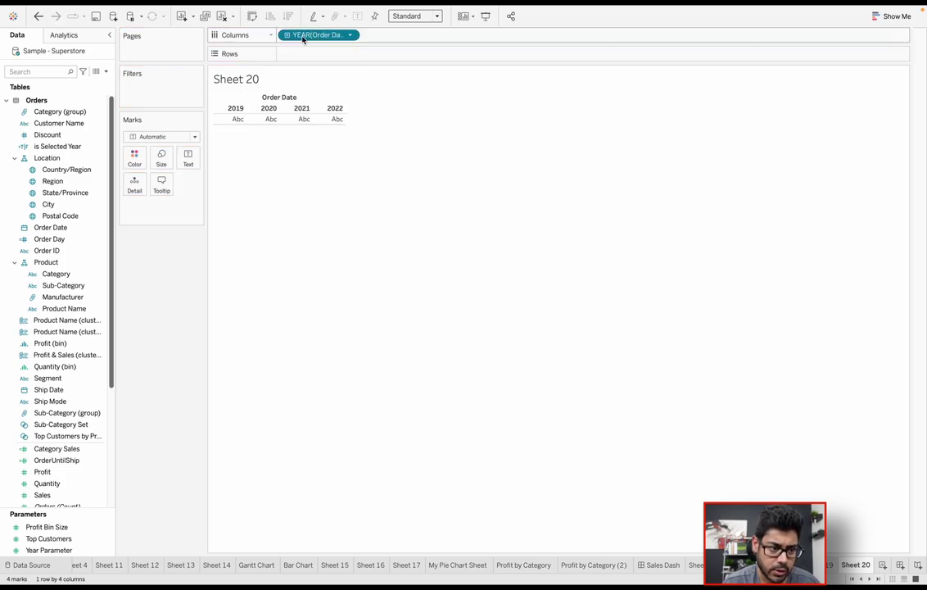
pyautogui.rightClick(302, 38)
pyautogui.click(182, 244)
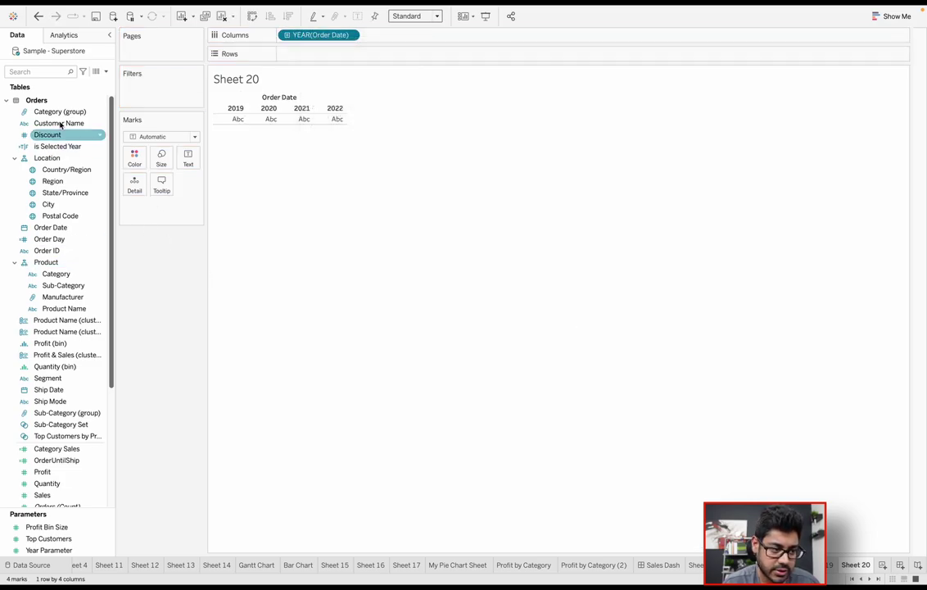
pyautogui.rightClick(320, 36)
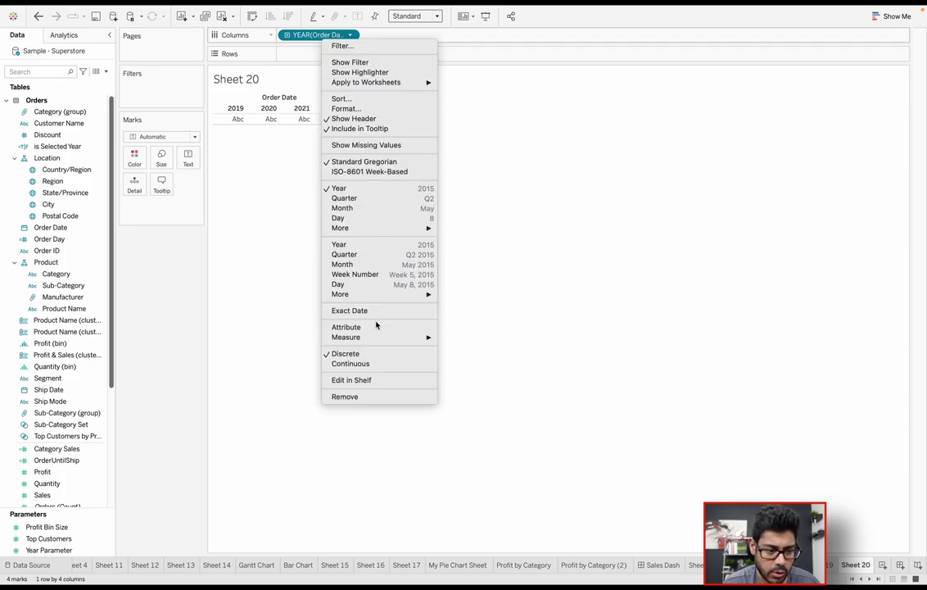
pyautogui.click(373, 364)
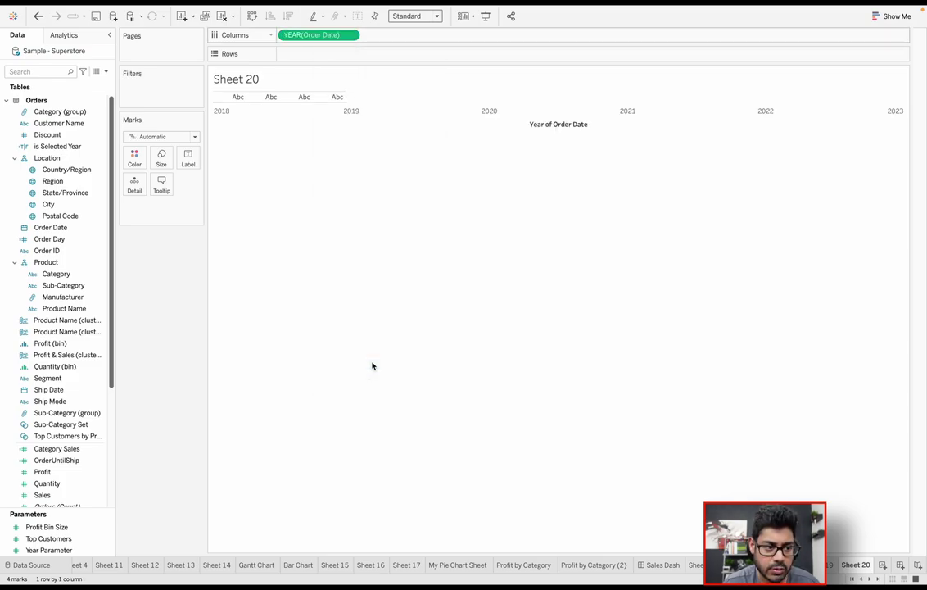
pyautogui.rightClick(314, 38)
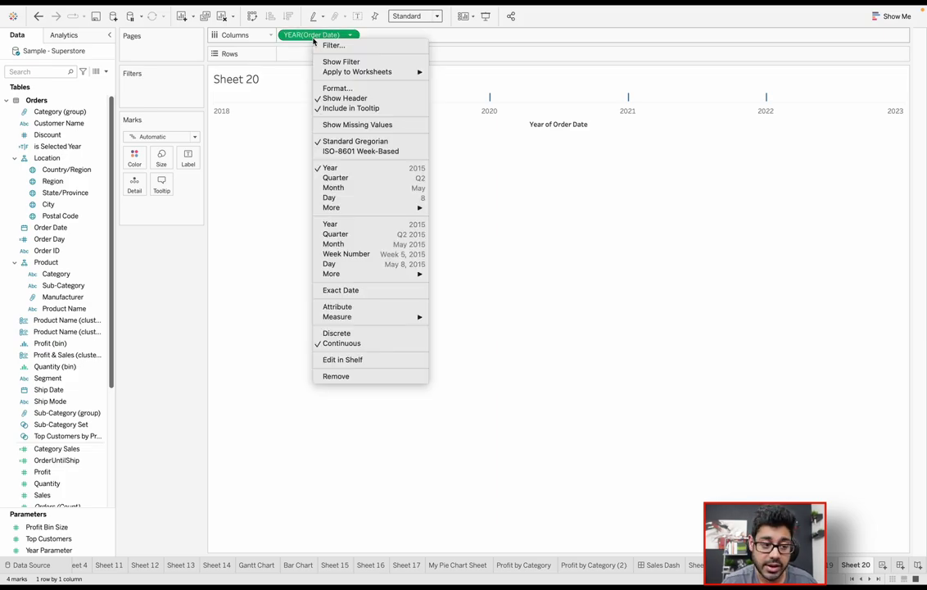
pyautogui.click(243, 331)
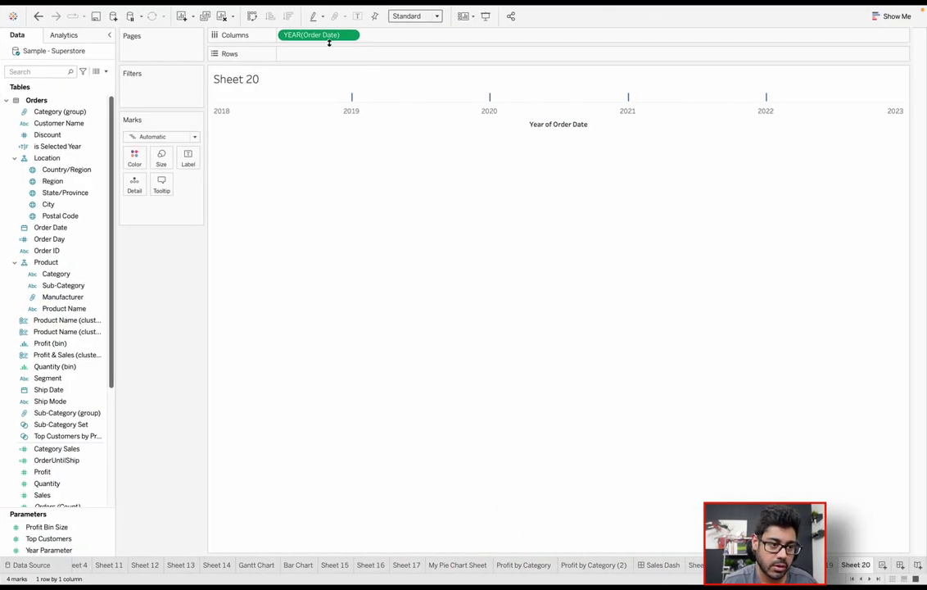
# - Replace YEAR(Order Date) on Columns with SUM(Sales) and make it discrete
pyautogui.moveTo(311, 35); pyautogui.dragTo(83, 398)
pyautogui.moveTo(46, 494); pyautogui.dragTo(319, 37)
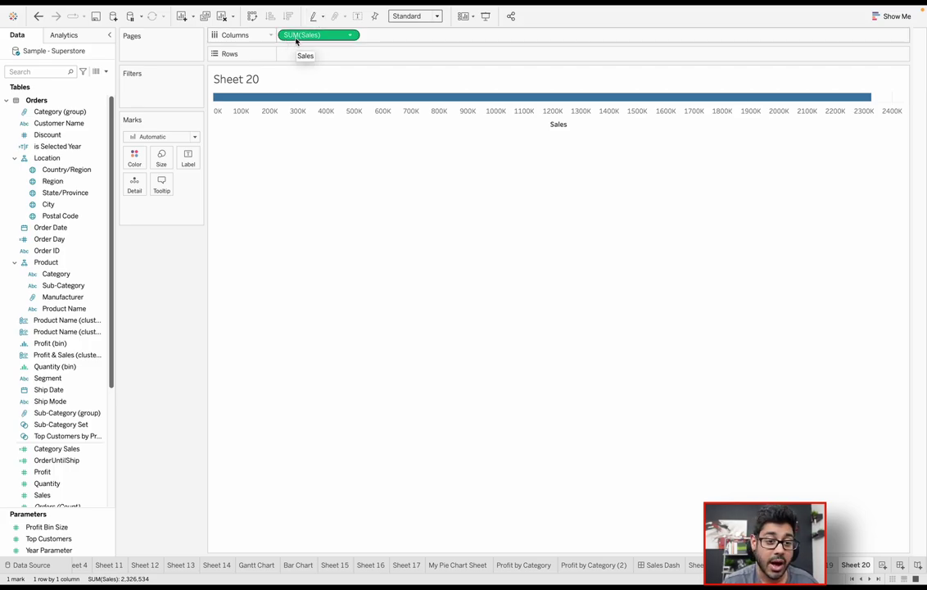
pyautogui.rightClick(302, 37)
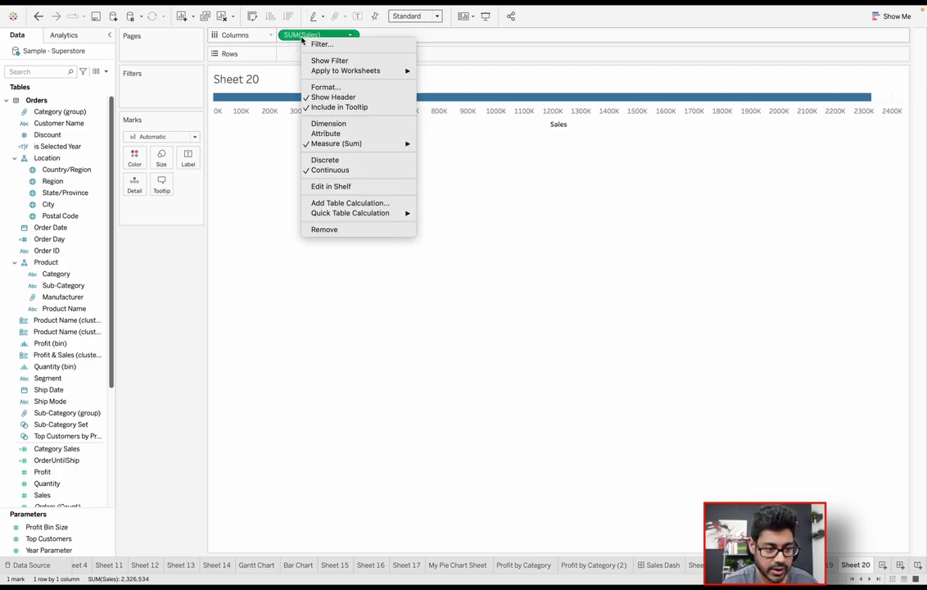
pyautogui.click(328, 160)
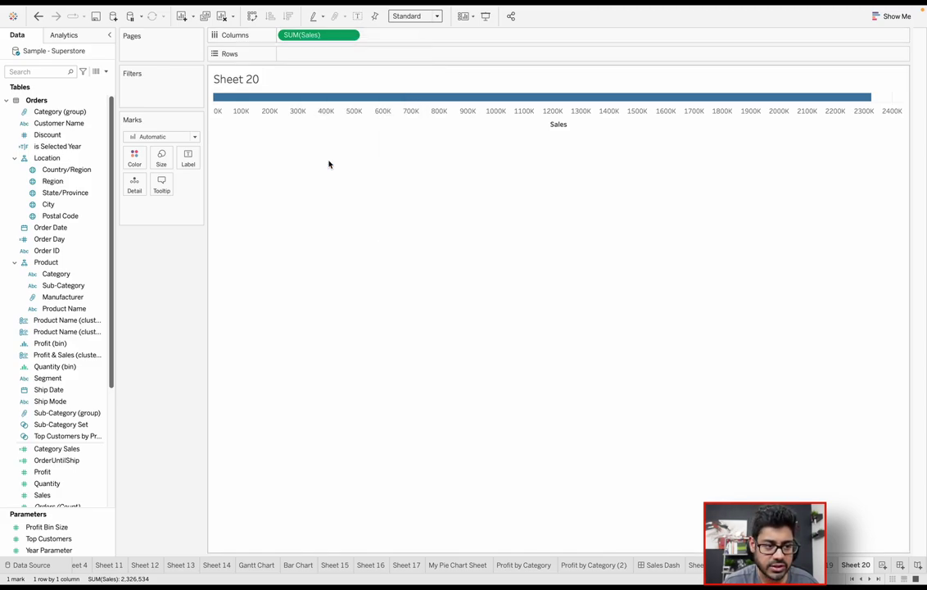
# - Remove SUM(Sales), return Order Date to Columns and toggle it continuous, then back to discrete
pyautogui.moveTo(301, 41)
pyautogui.mouseDown()
pyautogui.moveTo(190, 278)
pyautogui.moveTo(99, 228)
pyautogui.moveTo(301, 43)
pyautogui.mouseUp()
pyautogui.rightClick(312, 40)
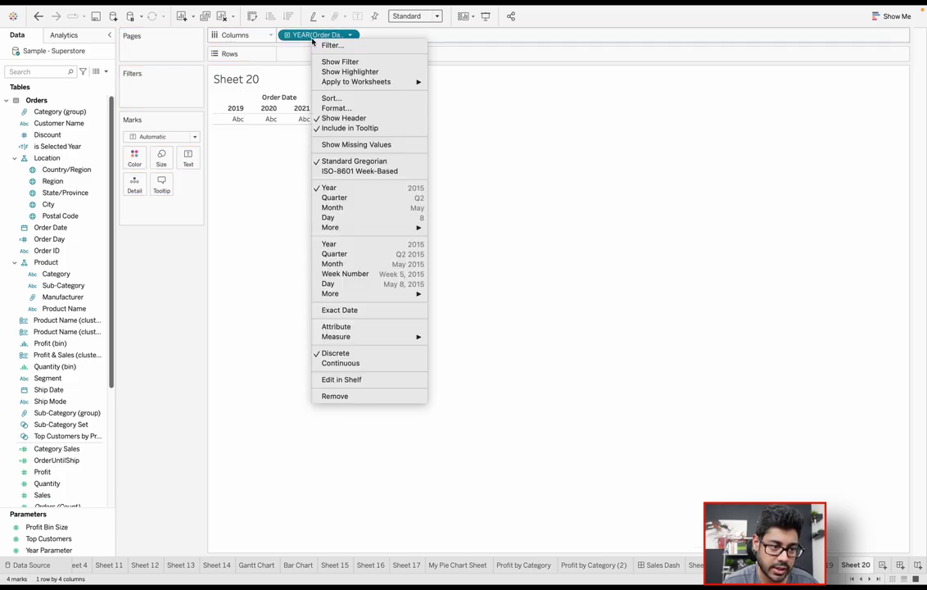
pyautogui.click(355, 364)
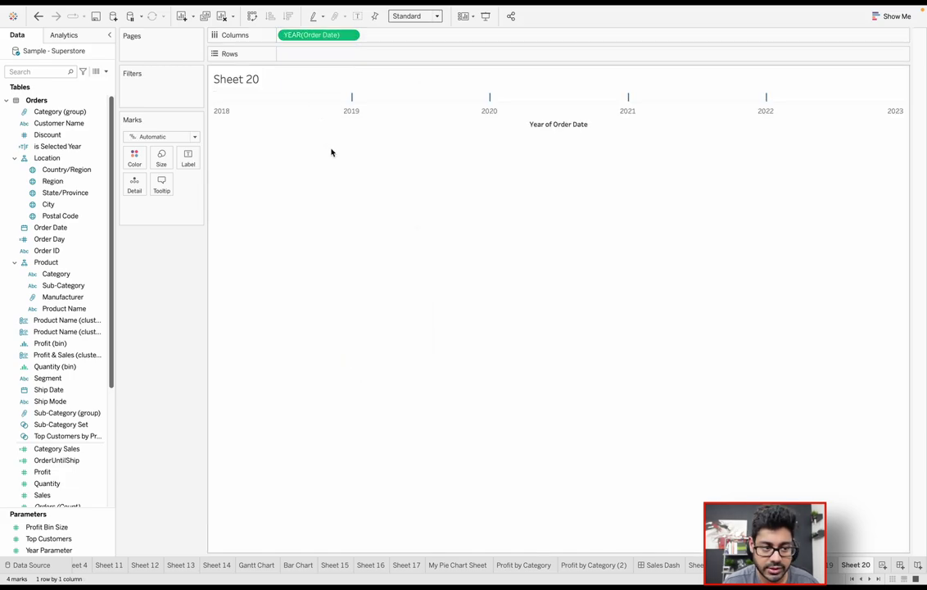
pyautogui.rightClick(310, 36)
pyautogui.click(336, 329)
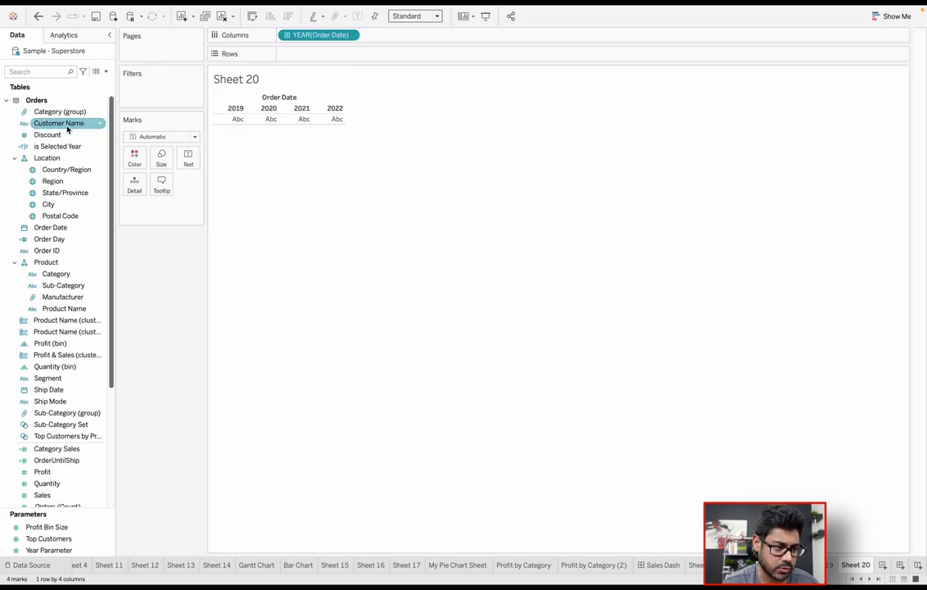
# - Try Customer Name on Columns, then make YEAR(Order Date) a continuous 2018–2023 axis
pyautogui.moveTo(91, 123); pyautogui.dragTo(326, 41)
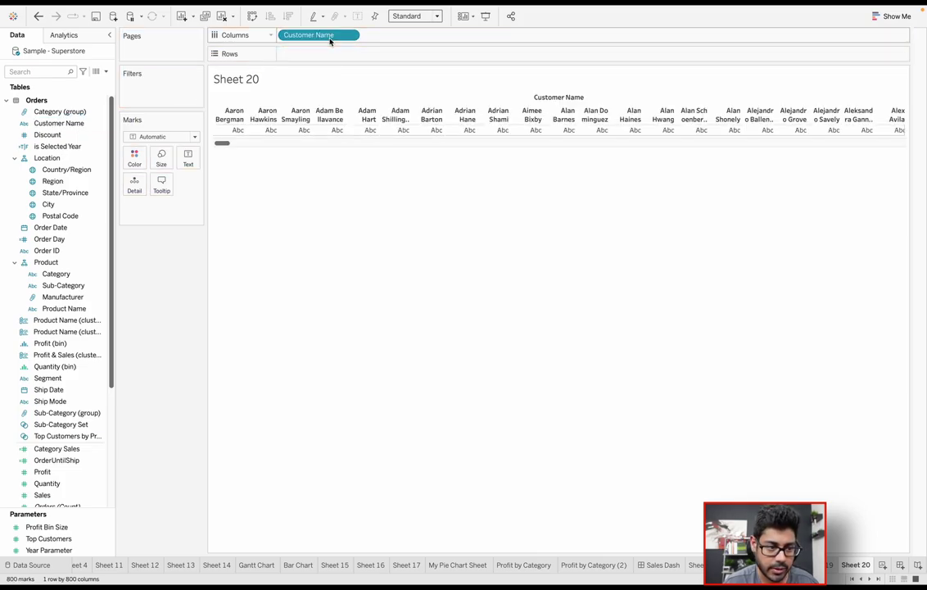
pyautogui.rightClick(325, 40)
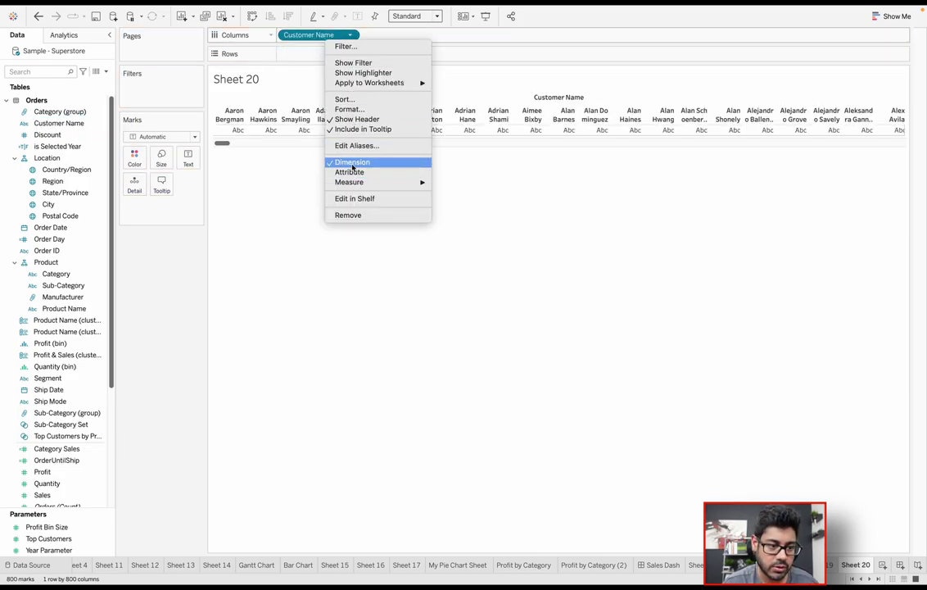
pyautogui.click(309, 79)
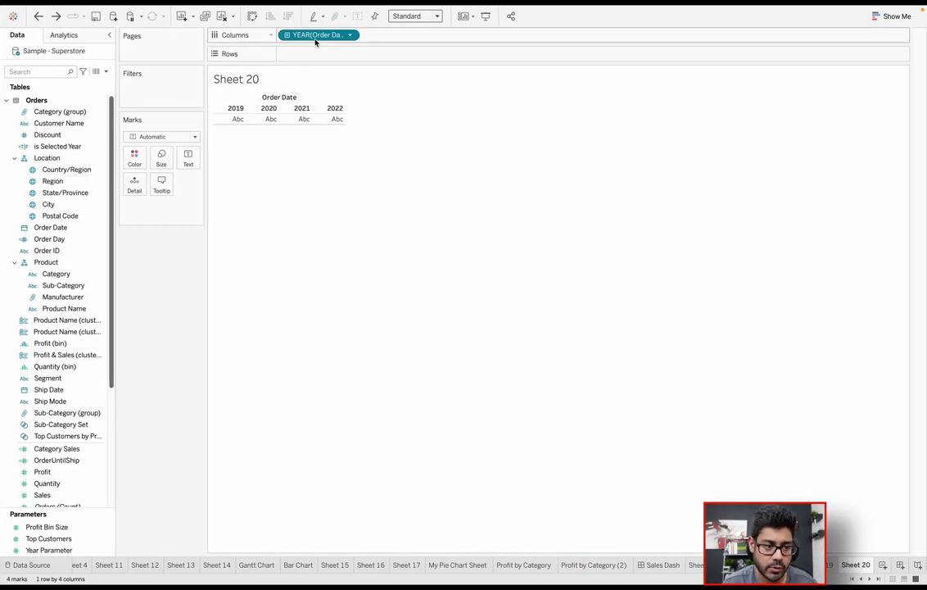
pyautogui.rightClick(316, 36)
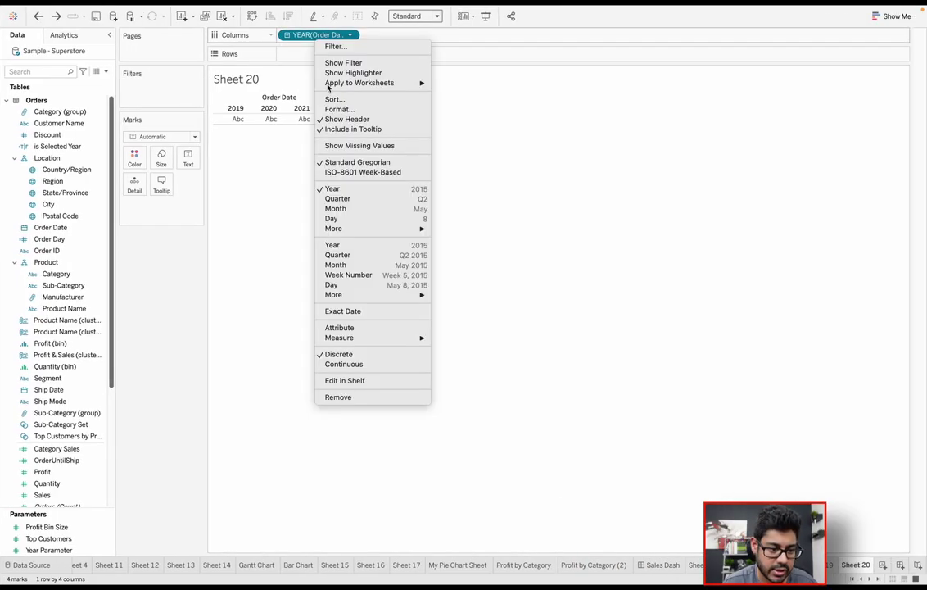
pyautogui.click(348, 364)
pyautogui.rightClick(308, 39)
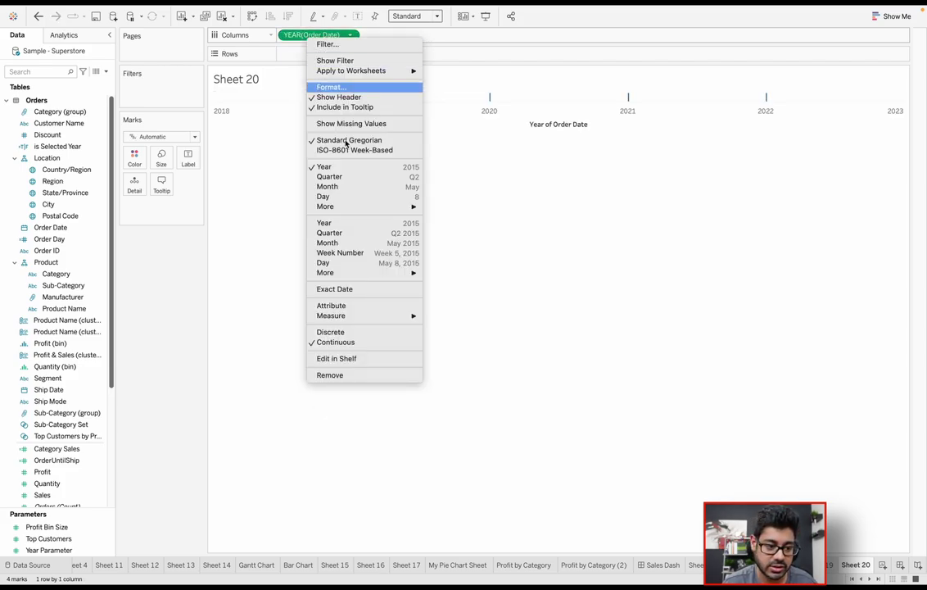
pyautogui.click(212, 337)
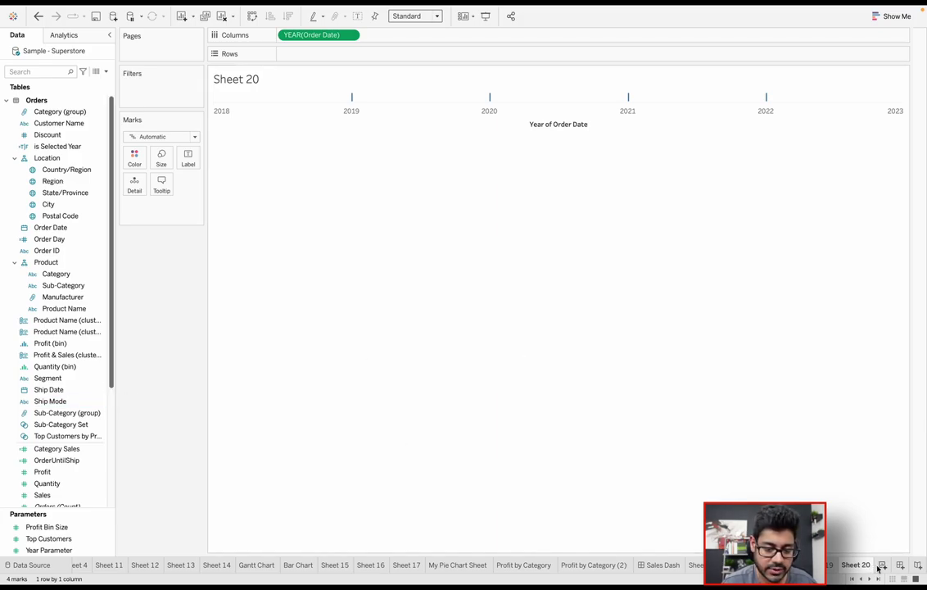
# - On new Sheet 21, build a text table of Product Name with Profit and Sales
pyautogui.hotkey('ctrl', 'm')
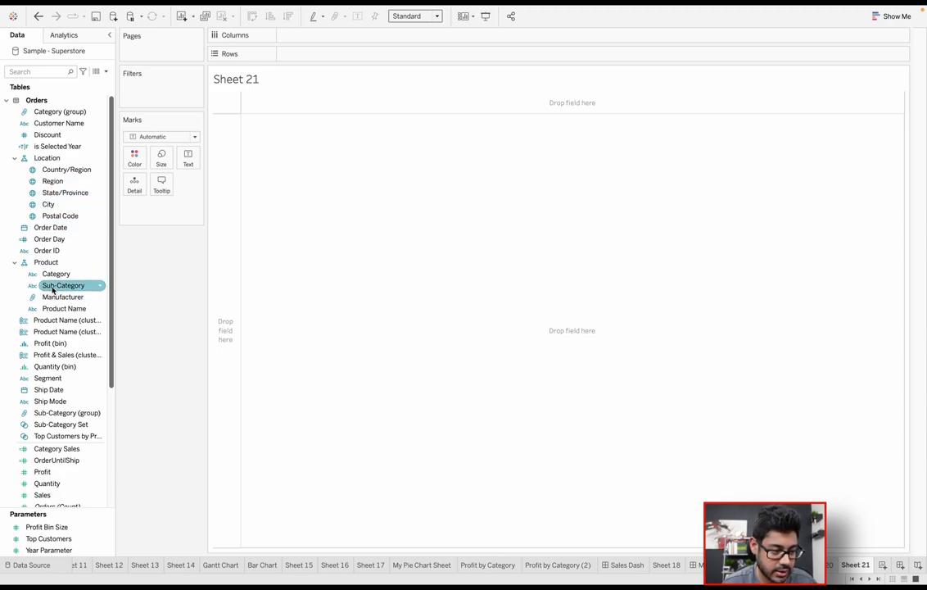
pyautogui.click(67, 308)
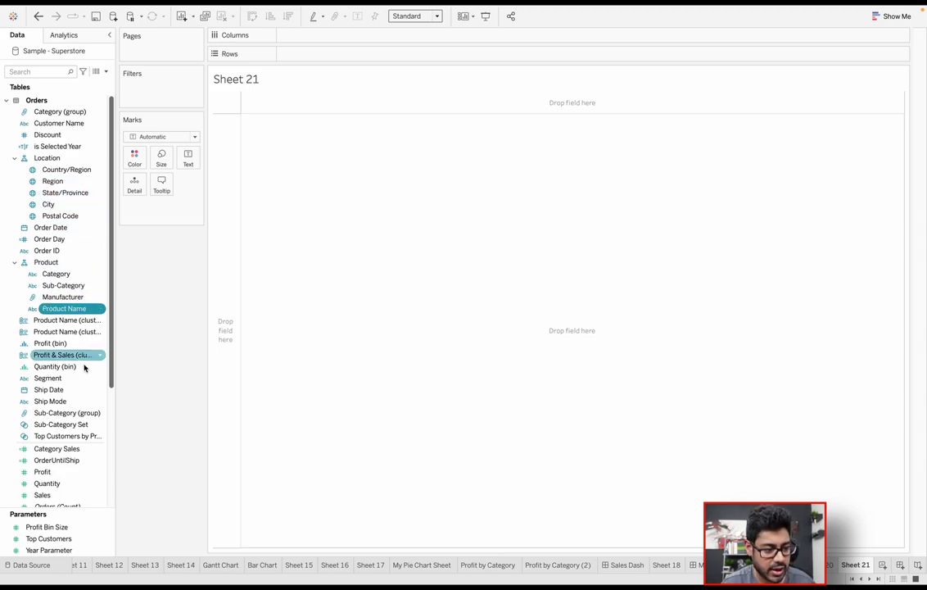
pyautogui.keyDown('ctrl'); pyautogui.click(54, 473); pyautogui.keyUp('ctrl')
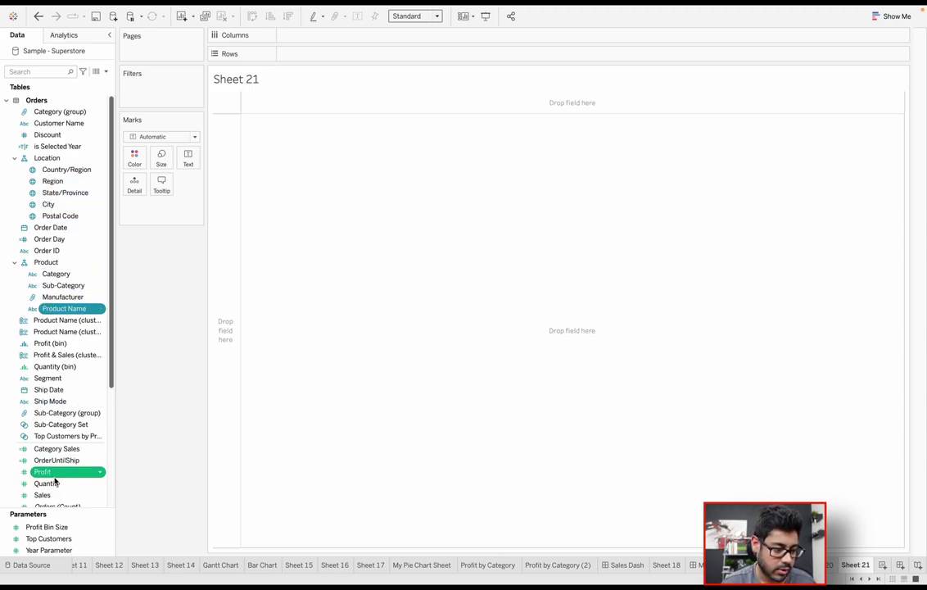
pyautogui.keyDown('ctrl'); pyautogui.click(53, 496); pyautogui.keyUp('ctrl')
pyautogui.moveTo(55, 479); pyautogui.dragTo(248, 381)
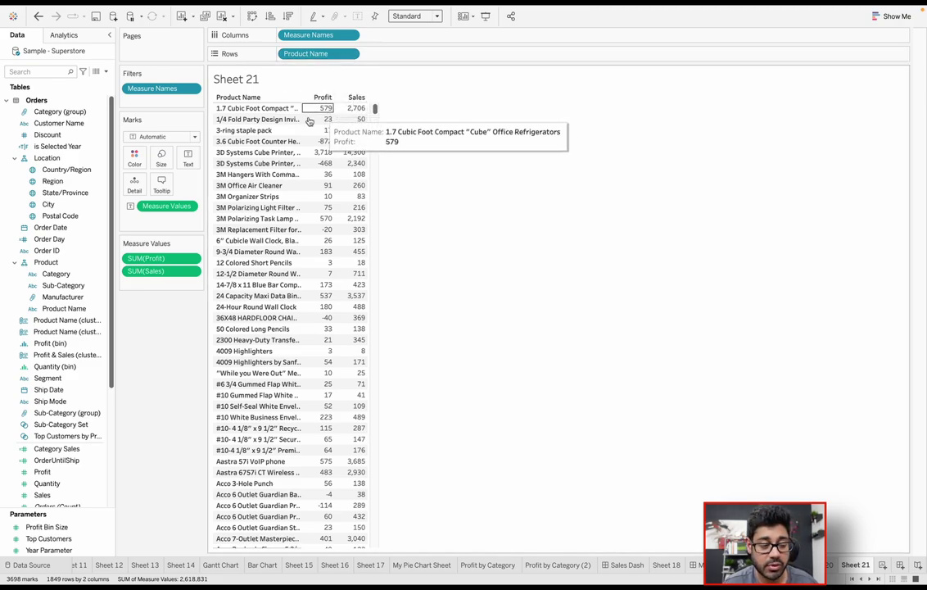
pyautogui.click(105, 72)
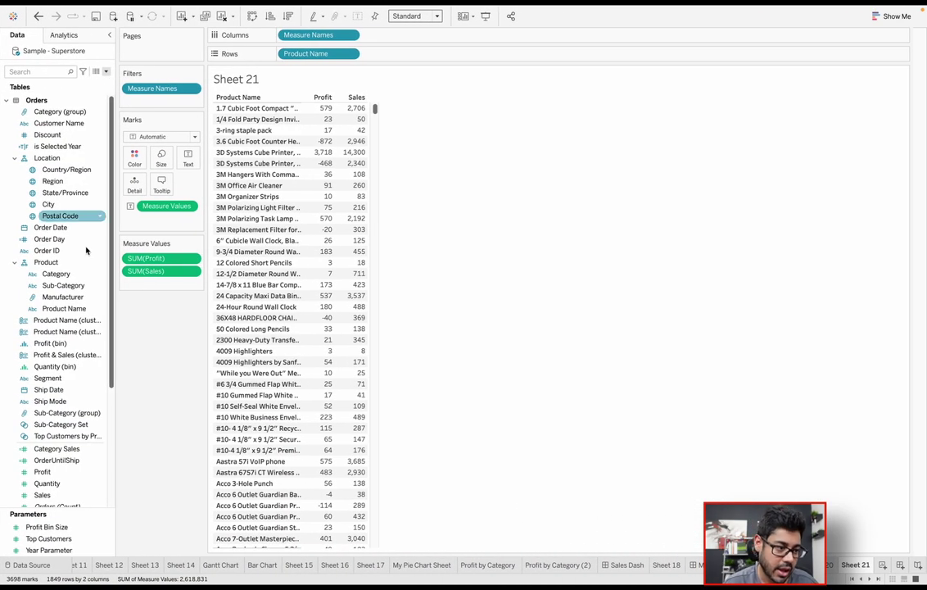
# - Open and close the Data pane's options list for creating new fields
pyautogui.click(107, 73)
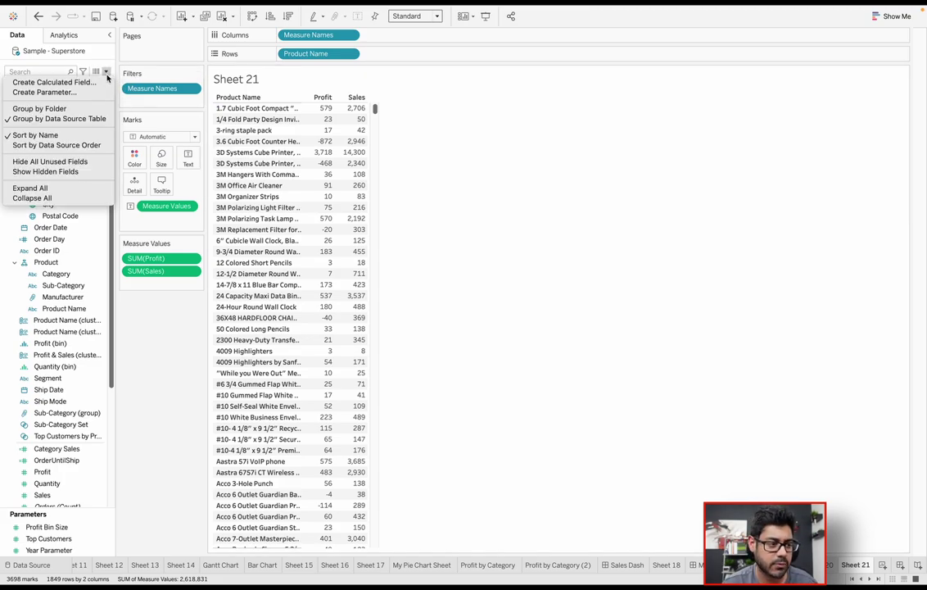
pyautogui.click(108, 73)
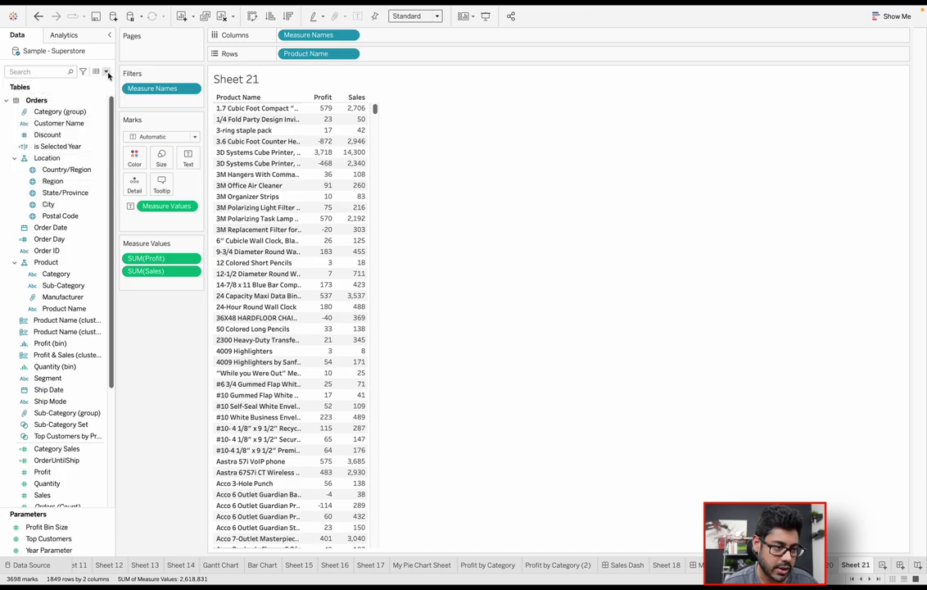
pyautogui.click(106, 74)
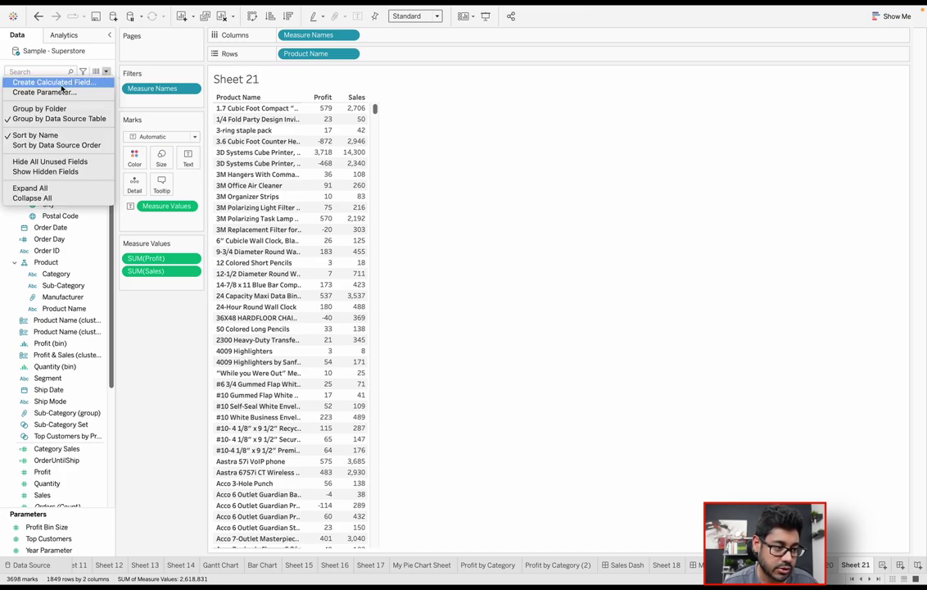
pyautogui.click(155, 303)
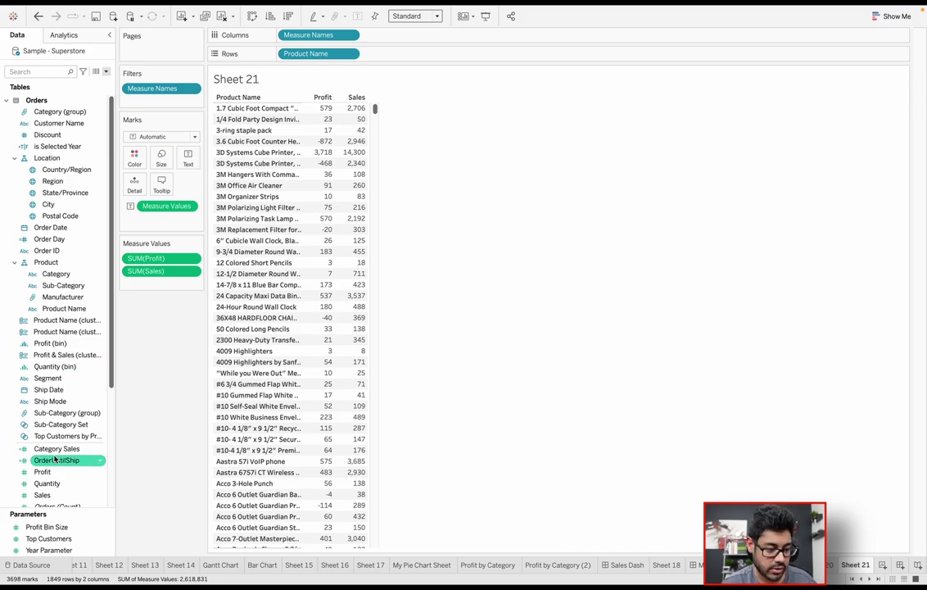
# - Start a new calculation, Calculation1, from the Sales measure's Create options
pyautogui.rightClick(27, 500)
pyautogui.click(9, 502)
pyautogui.rightClick(9, 505)
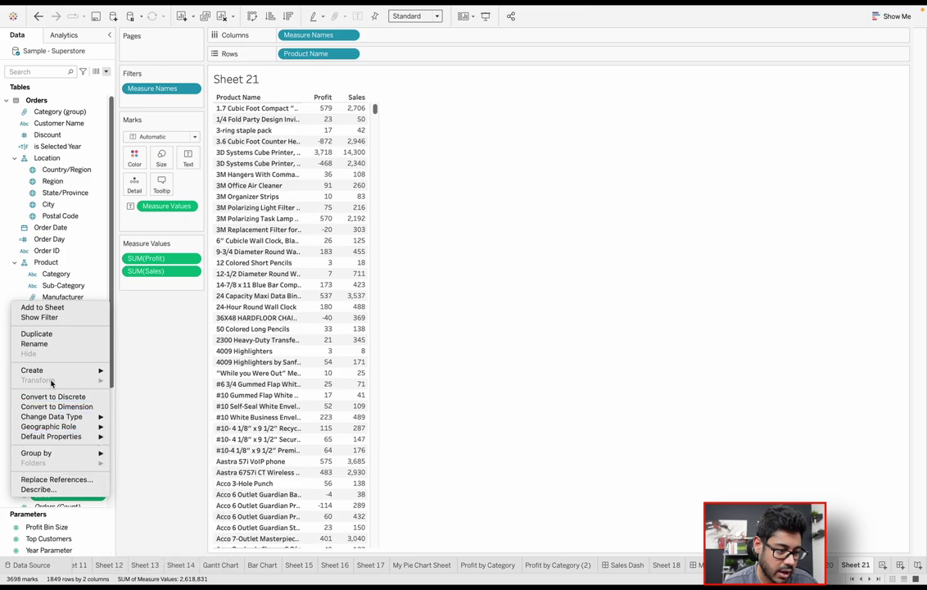
pyautogui.click(149, 319)
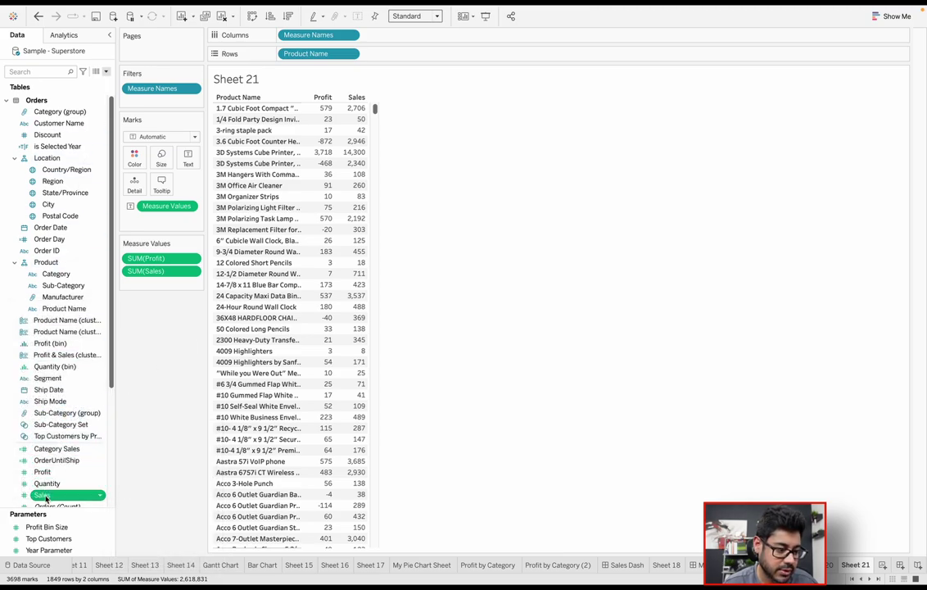
pyautogui.rightClick(46, 497)
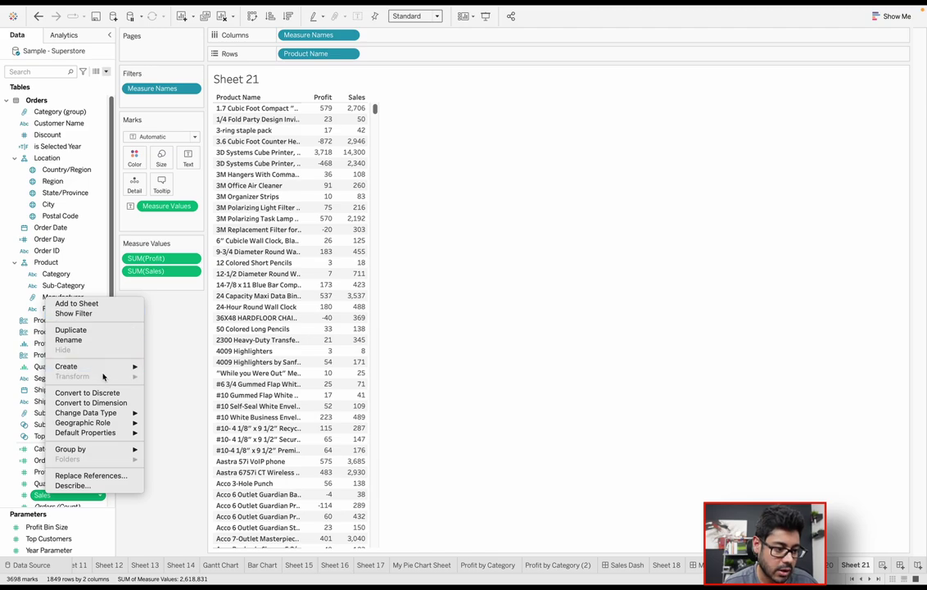
pyautogui.moveTo(122, 366)
pyautogui.click(171, 367)
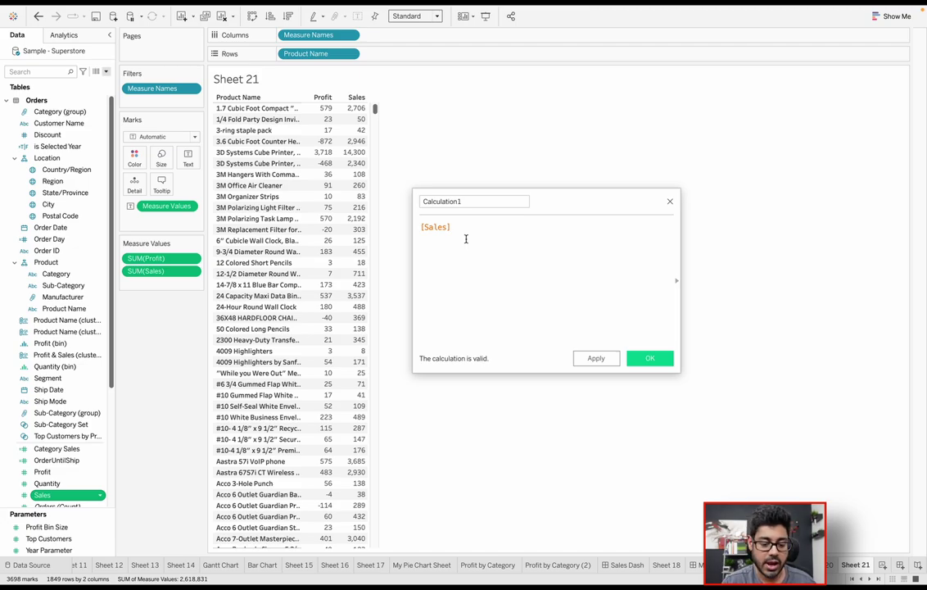
# - Define the calculation as [Sales] - [Profit], name it Cost and save it
pyautogui.write('- ')
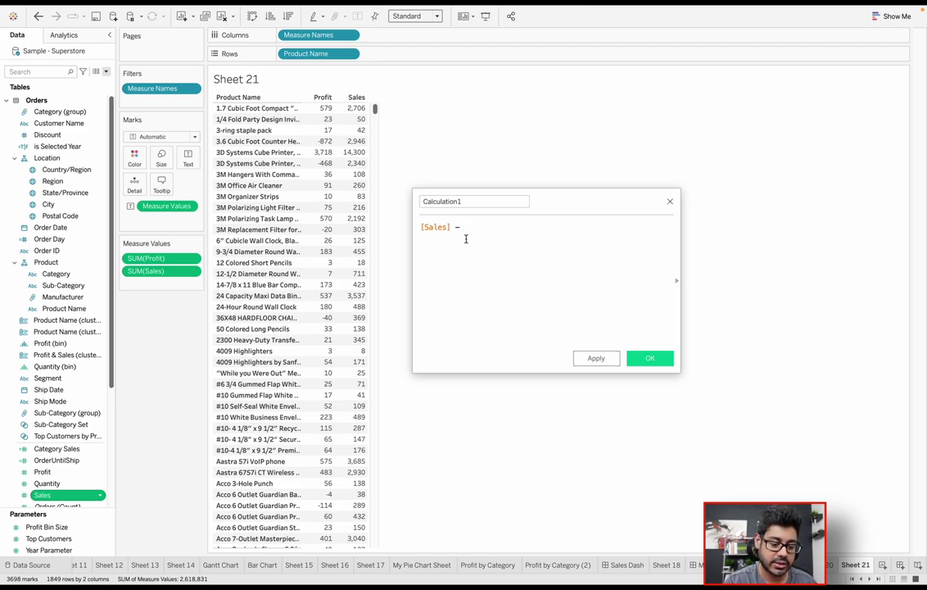
pyautogui.write('profi')
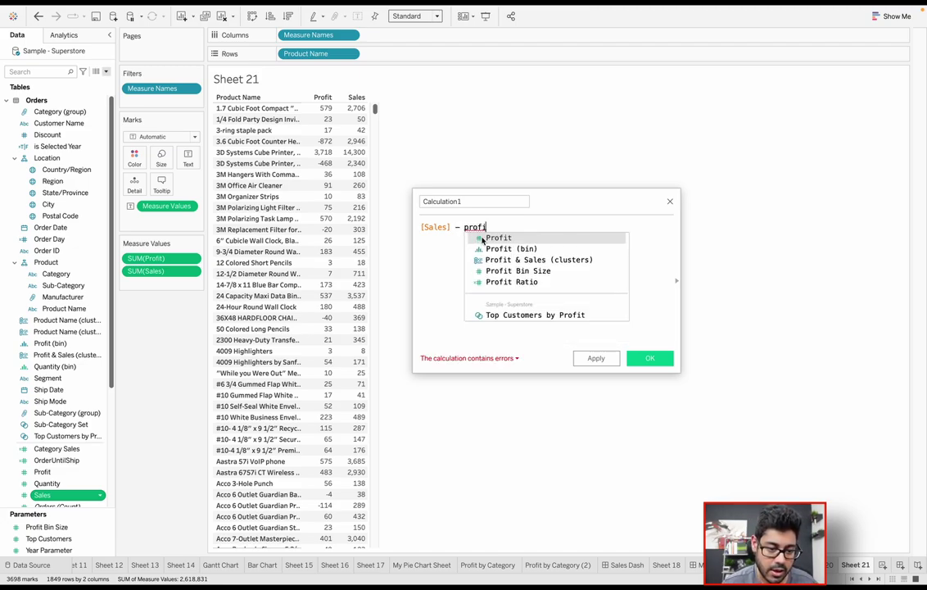
pyautogui.click(483, 237)
pyautogui.write('Cost')
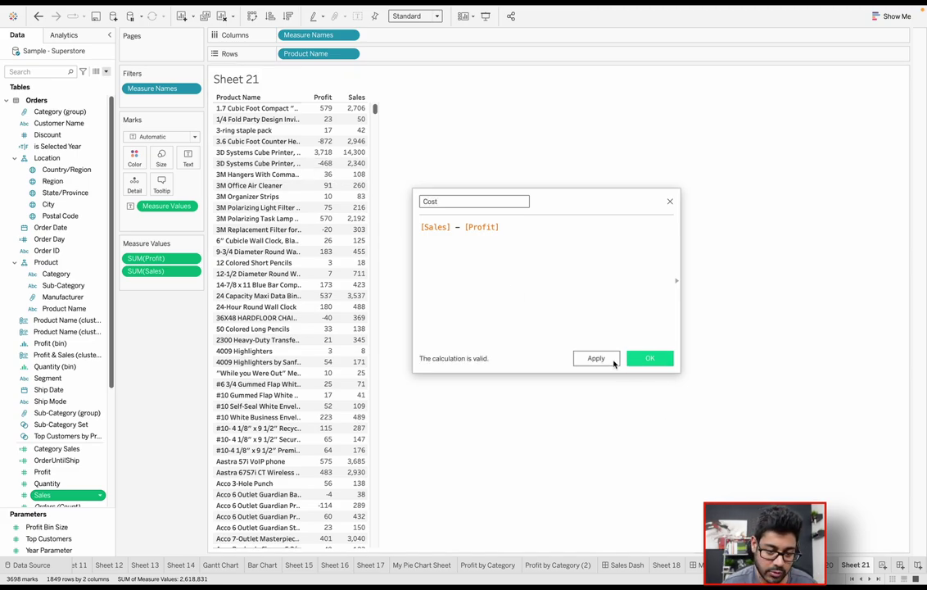
pyautogui.click(650, 359)
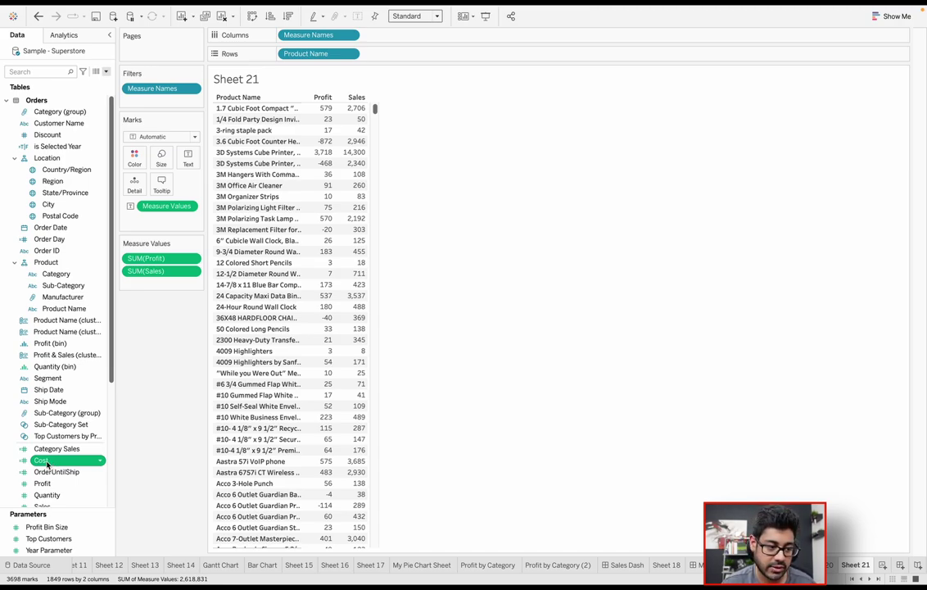
# - Add Cost to the Sheet 21 table and move it to the last column after Sales and Profit
pyautogui.moveTo(47, 464); pyautogui.dragTo(367, 300)
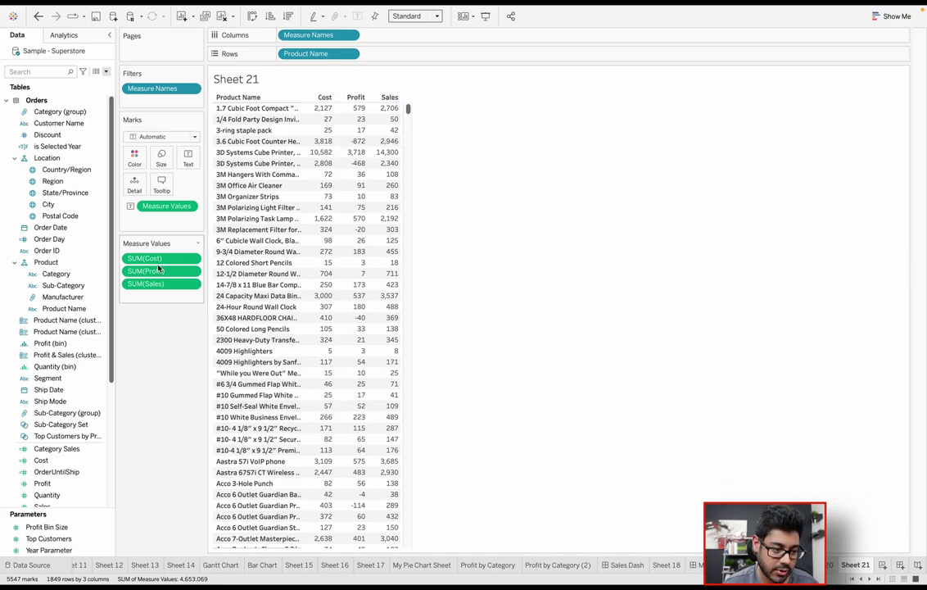
pyautogui.moveTo(144, 258)
pyautogui.mouseDown()
pyautogui.moveTo(159, 292)
pyautogui.moveTo(145, 253)
pyautogui.mouseUp()
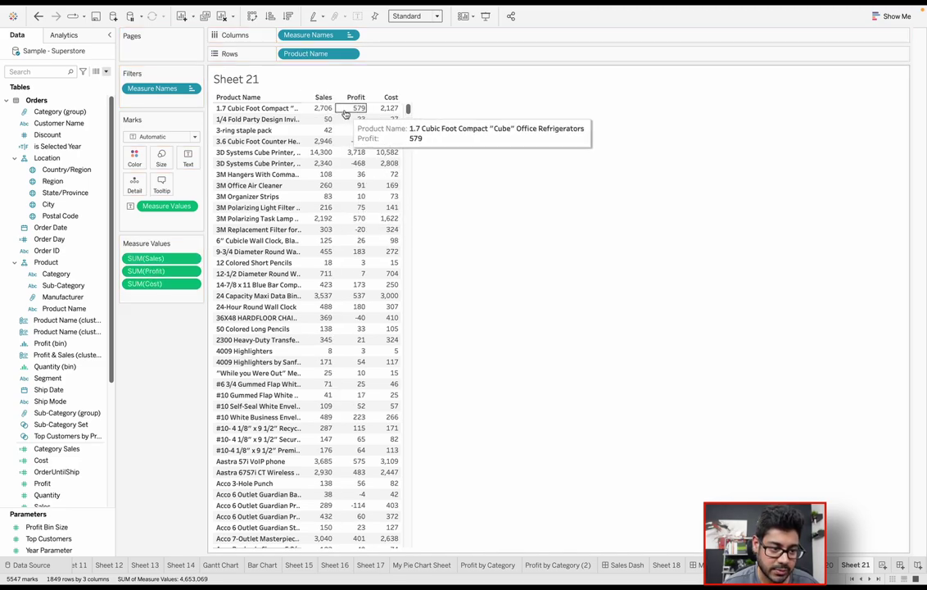
pyautogui.click(388, 109)
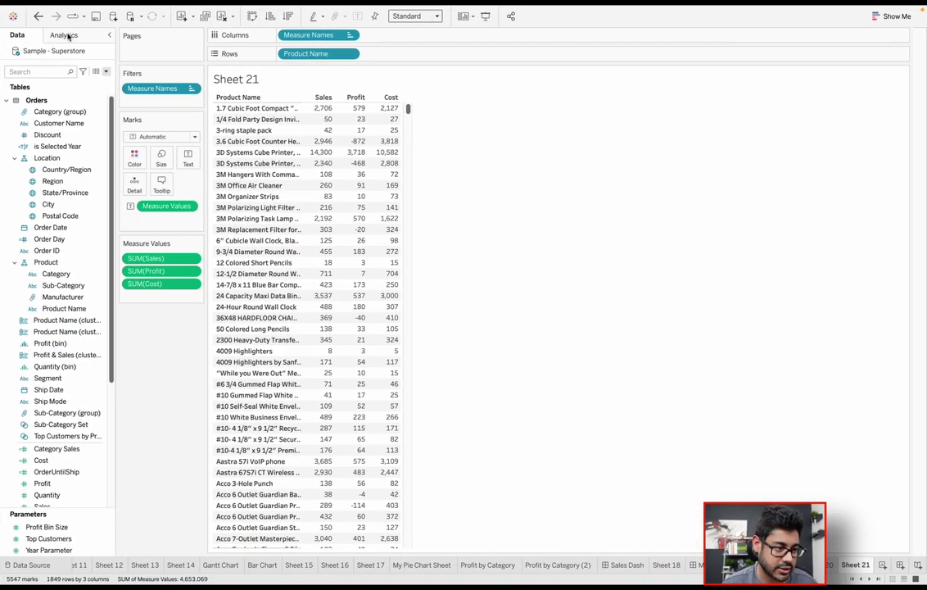
pyautogui.click(65, 35)
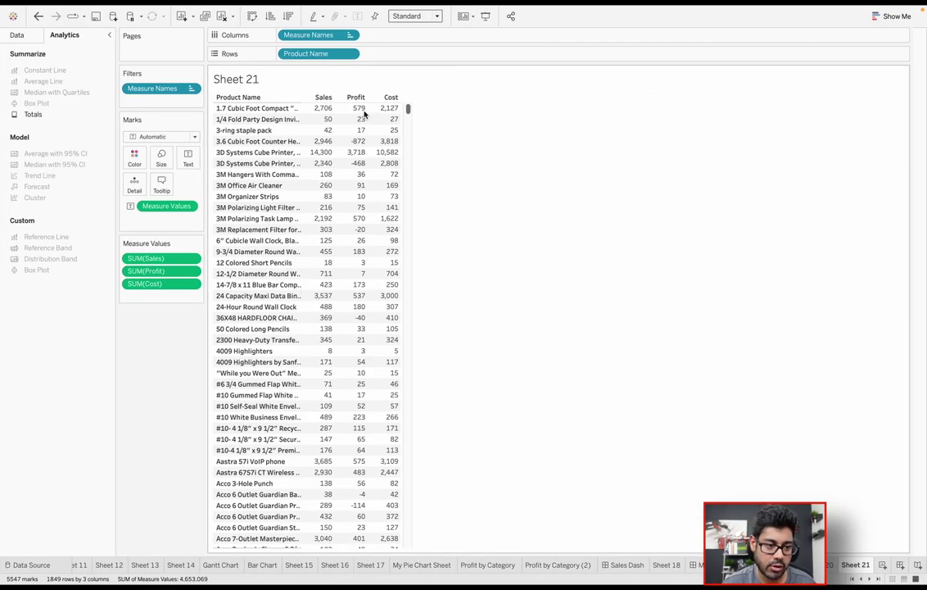
# - Review the Sheet 21 Sales, Profit and Cost table
pyautogui.moveTo(363, 115)
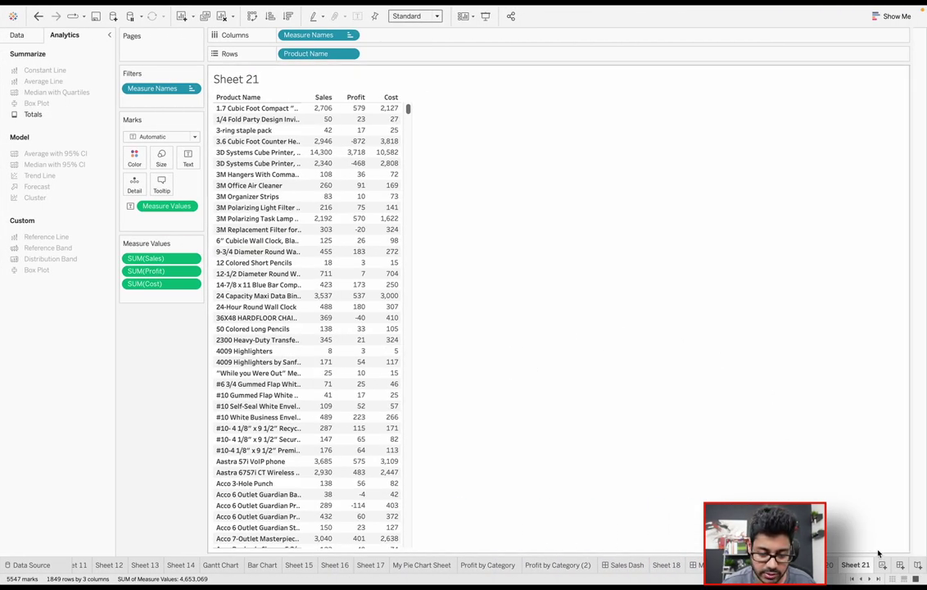
# - Create a new dashboard and open the Dashboard Actions list showing Filter 1 (generated)
pyautogui.click(899, 565)
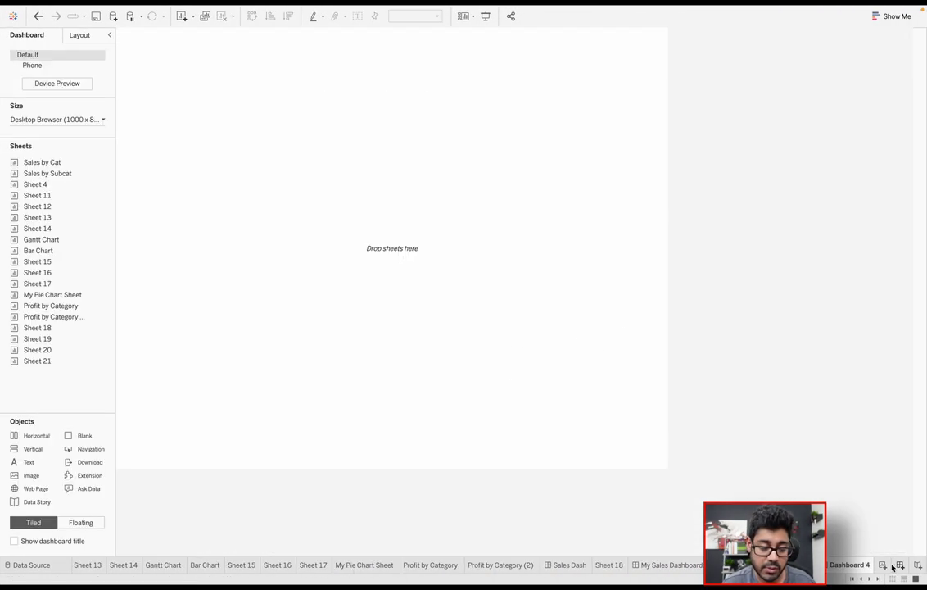
pyautogui.moveTo(273, 8)
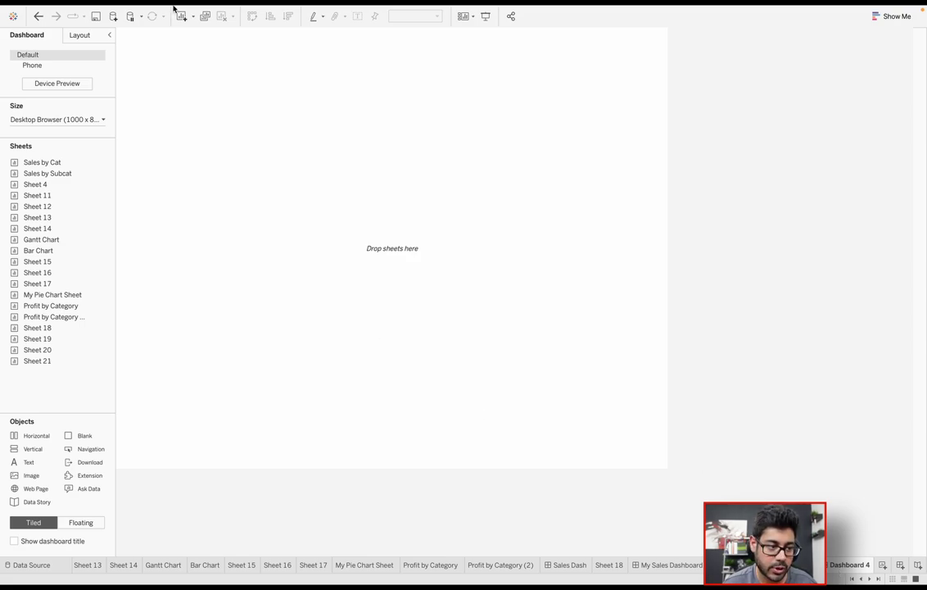
pyautogui.moveTo(174, 6)
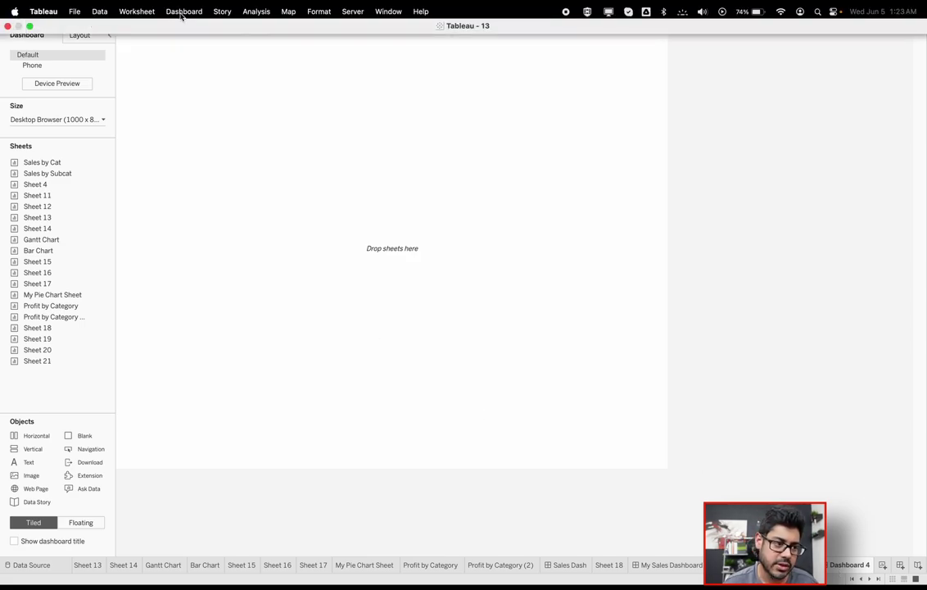
pyautogui.click(182, 12)
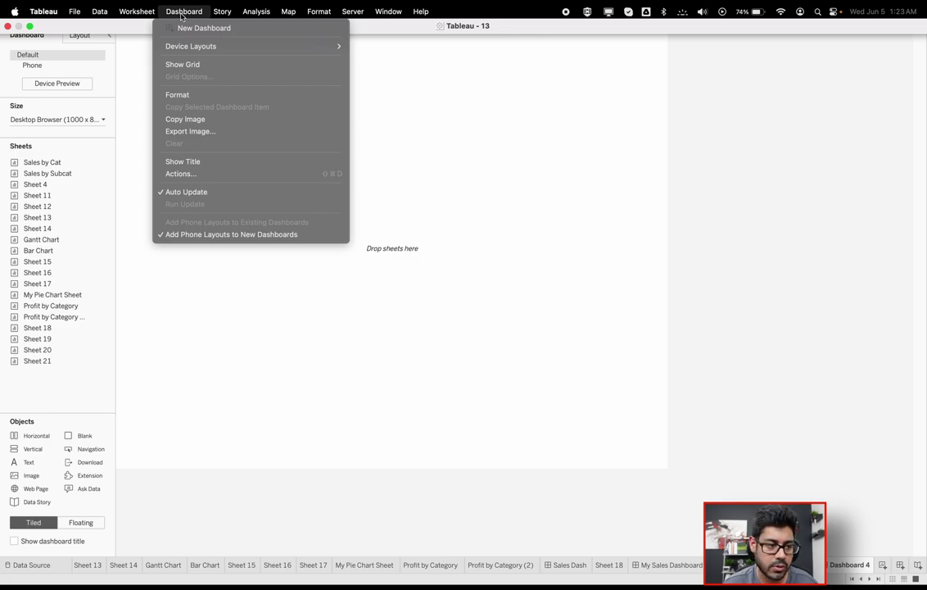
pyautogui.click(200, 173)
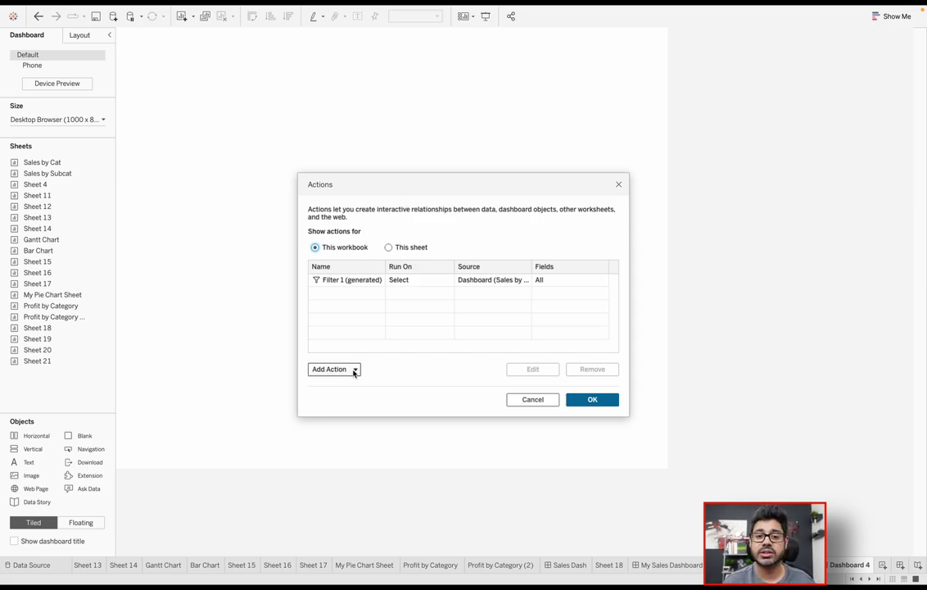
# - Browse the Add Action type list twice, closing it without adding any action
pyautogui.click(355, 370)
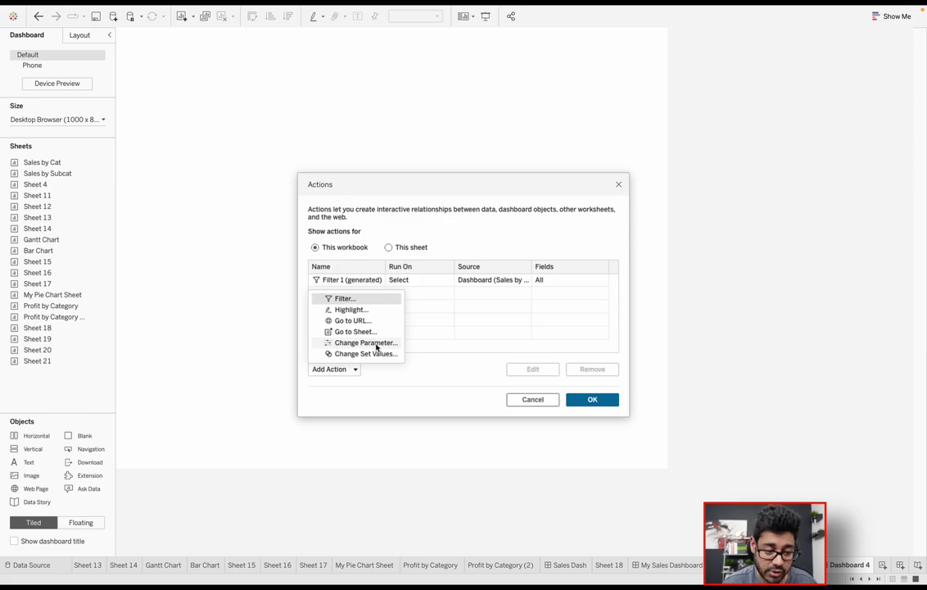
pyautogui.click(403, 380)
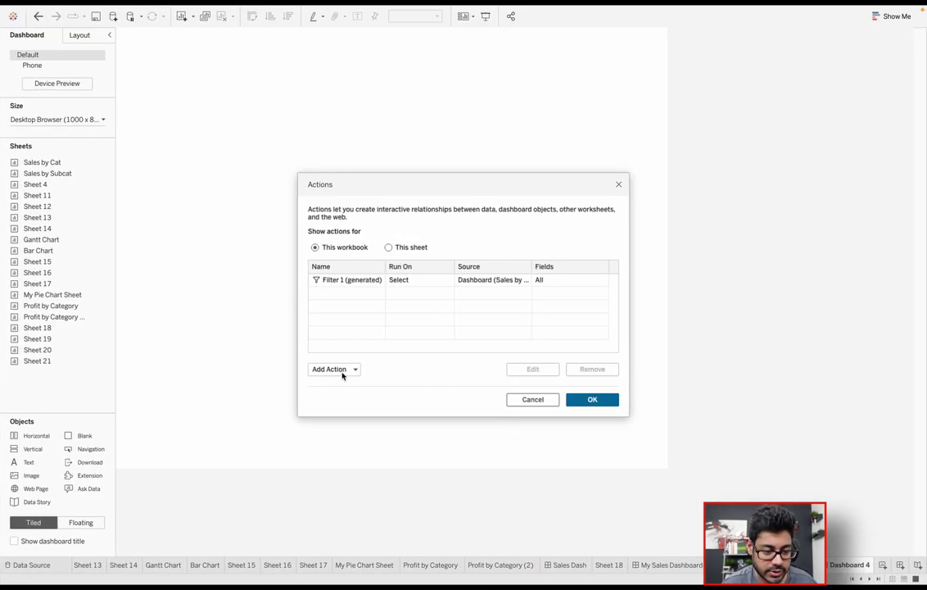
pyautogui.click(340, 370)
pyautogui.click(385, 389)
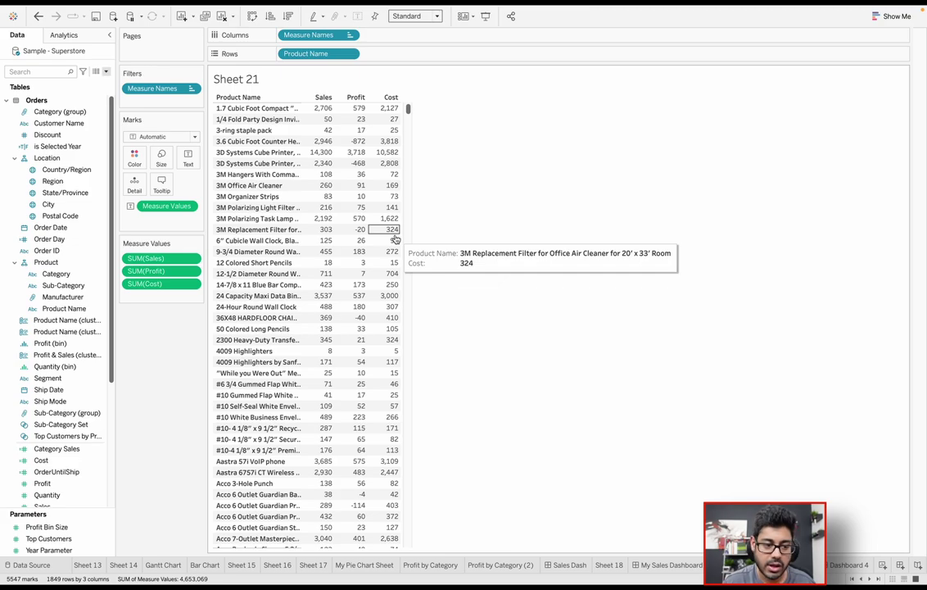
# - Toggle Sheet 21's Show tooltips off and on, then cancel, leaving the tooltip unchanged
pyautogui.click(162, 183)
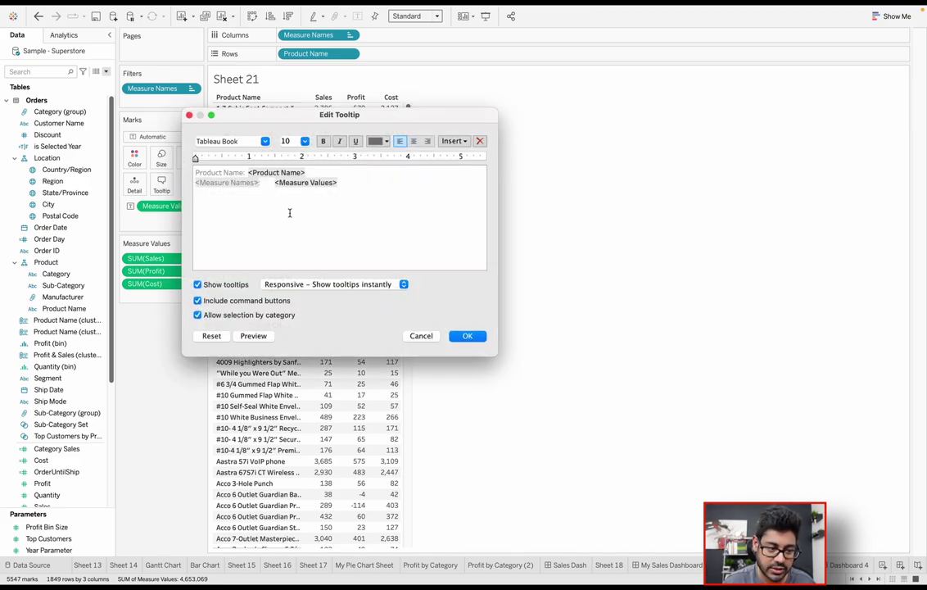
pyautogui.click(203, 284)
pyautogui.click(202, 285)
pyautogui.click(421, 336)
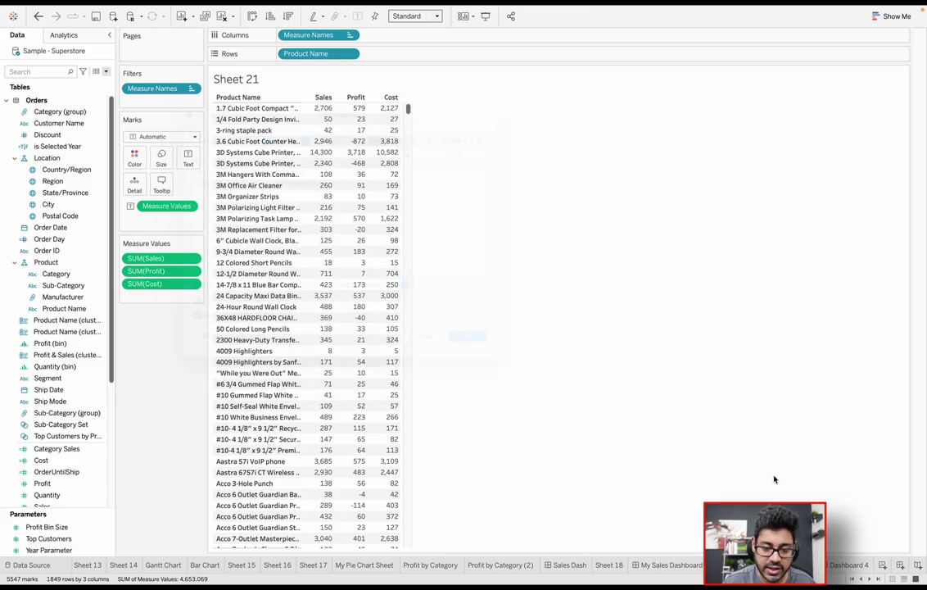
# - Switch to the empty Dashboard 4 and open the Dashboard menu
pyautogui.click(844, 564)
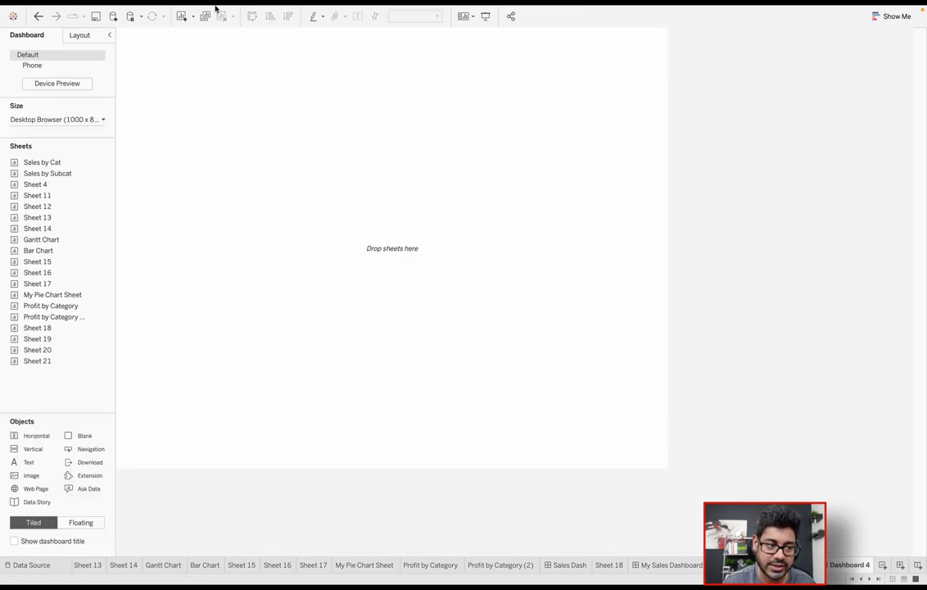
pyautogui.moveTo(215, 7)
pyautogui.click(179, 11)
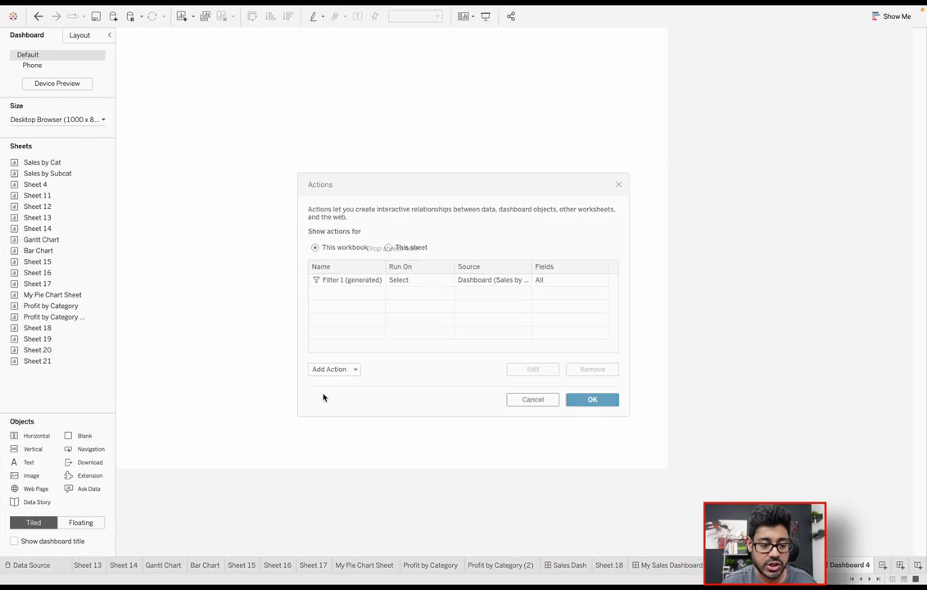
pyautogui.click(332, 369)
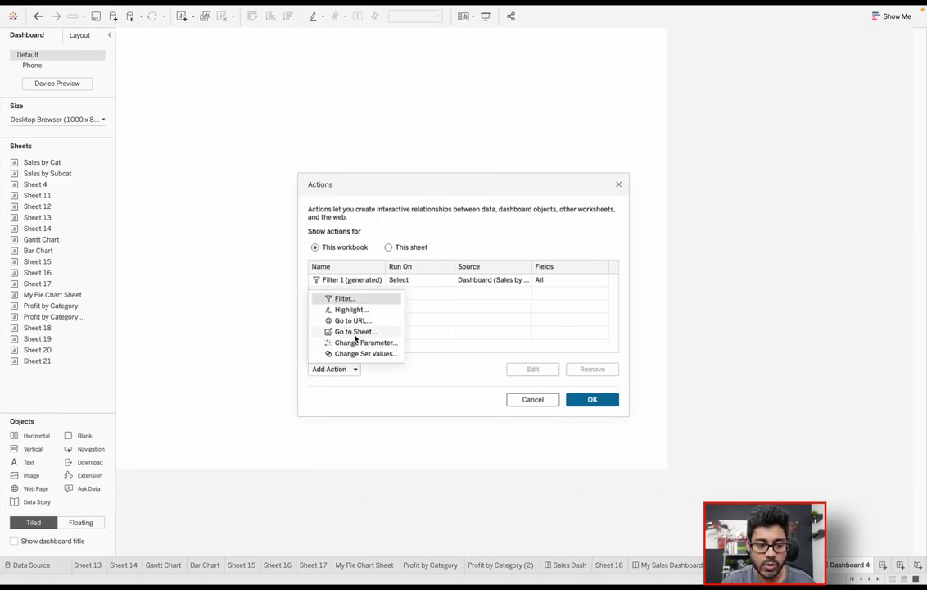
pyautogui.click(400, 400)
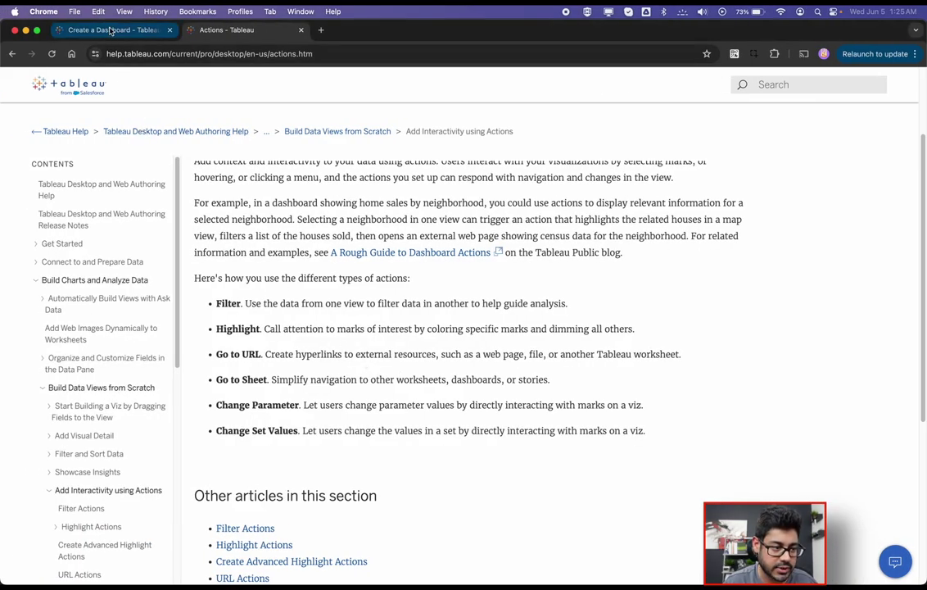
pyautogui.click(100, 30)
pyautogui.scroll(-3, 312, 267)
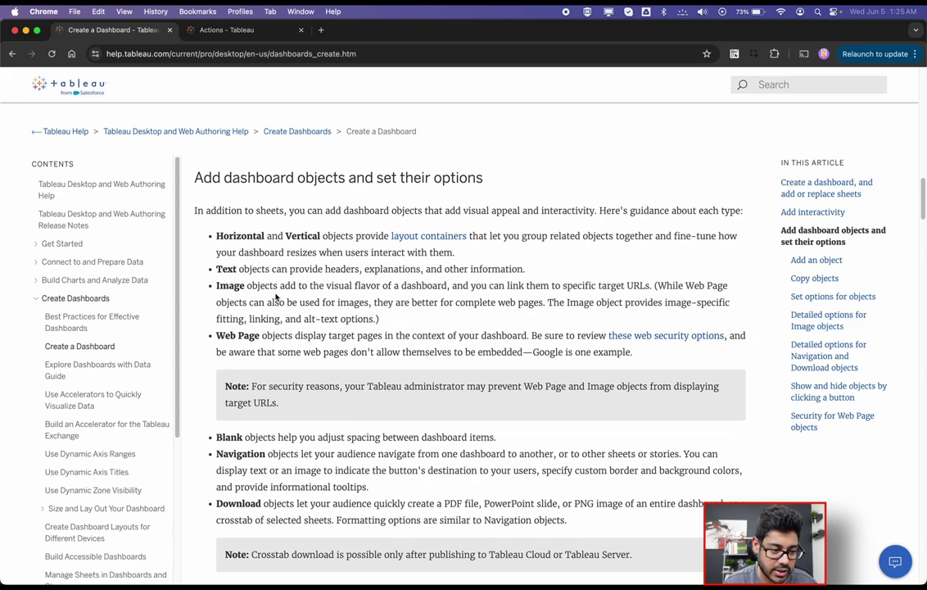
pyautogui.click(223, 29)
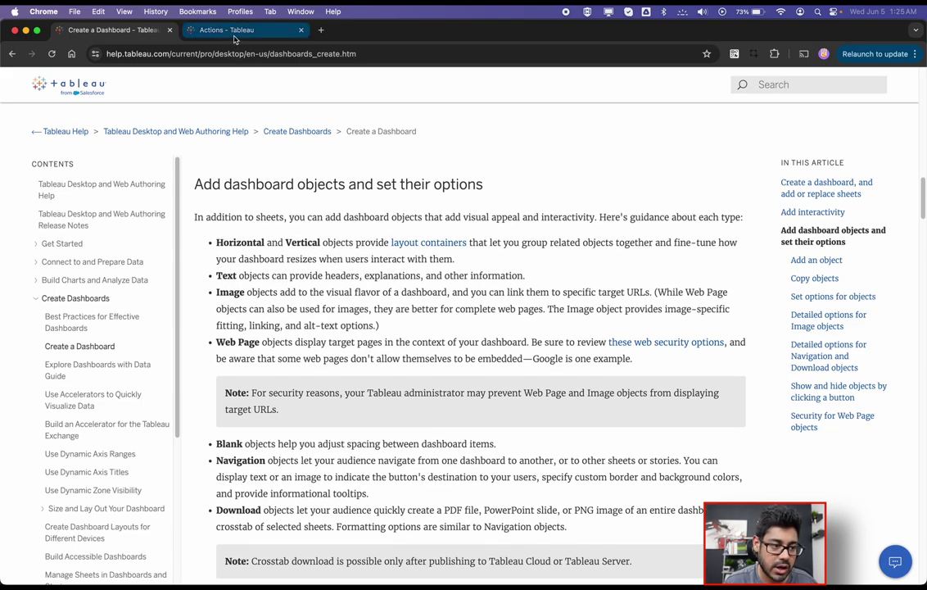
pyautogui.moveTo(216, 303); pyautogui.dragTo(376, 303)
pyautogui.moveTo(467, 300); pyautogui.dragTo(646, 433)
pyautogui.click(646, 434)
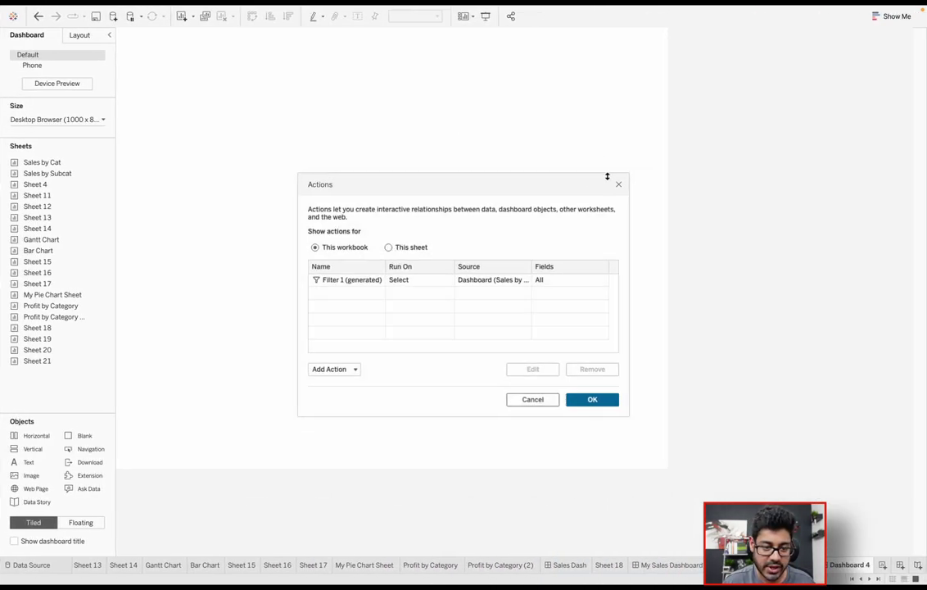
# - Close the Actions dialog to return to the empty Dashboard 4 canvas
pyautogui.click(619, 186)
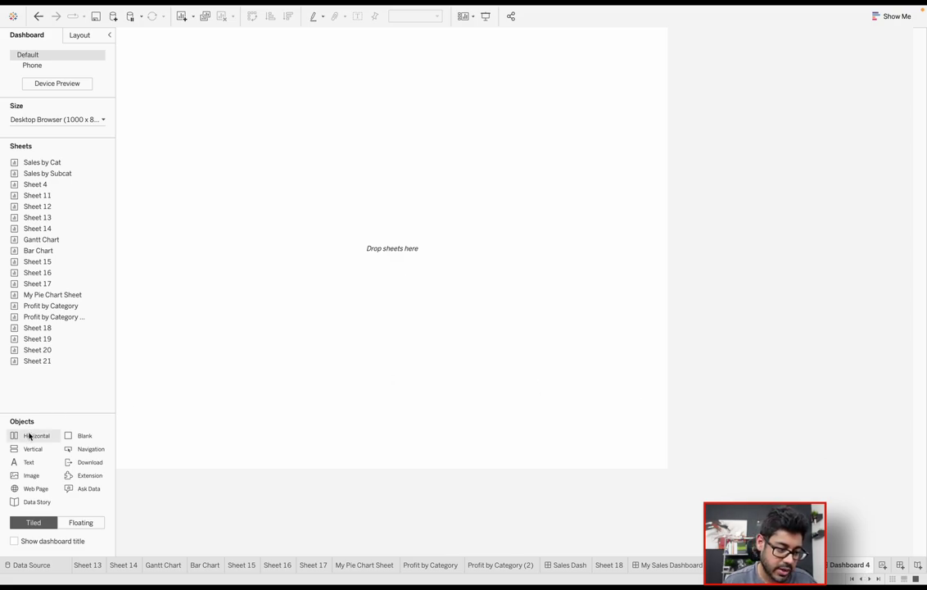
# - Add a Horizontal container to Dashboard 4 and review its Layout properties
pyautogui.moveTo(25, 435); pyautogui.dragTo(291, 185)
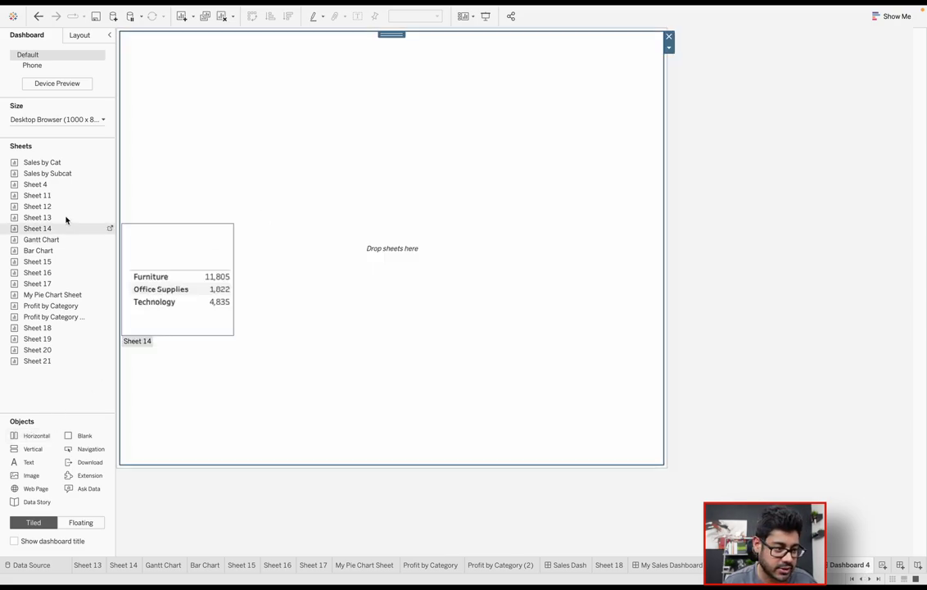
pyautogui.click(72, 33)
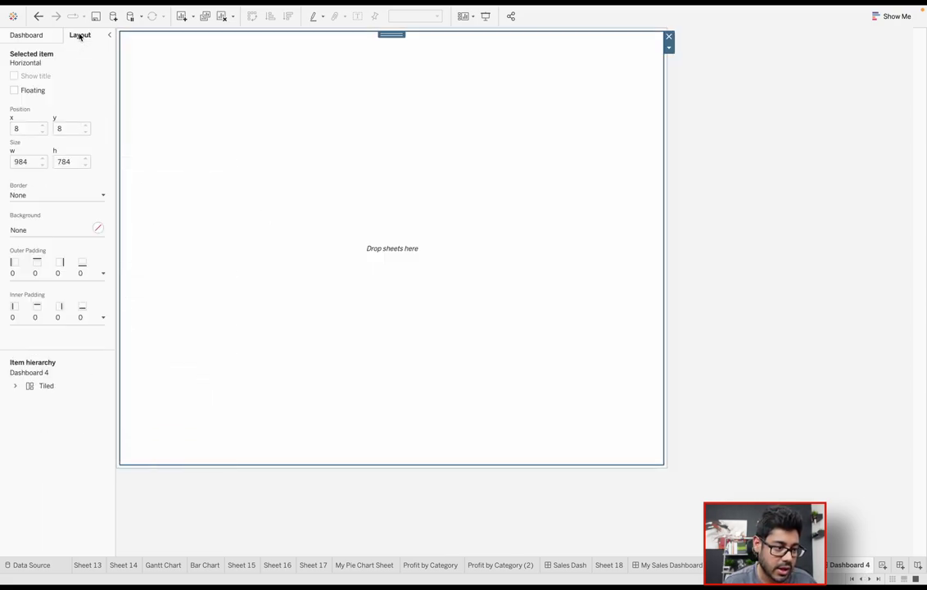
pyautogui.click(24, 35)
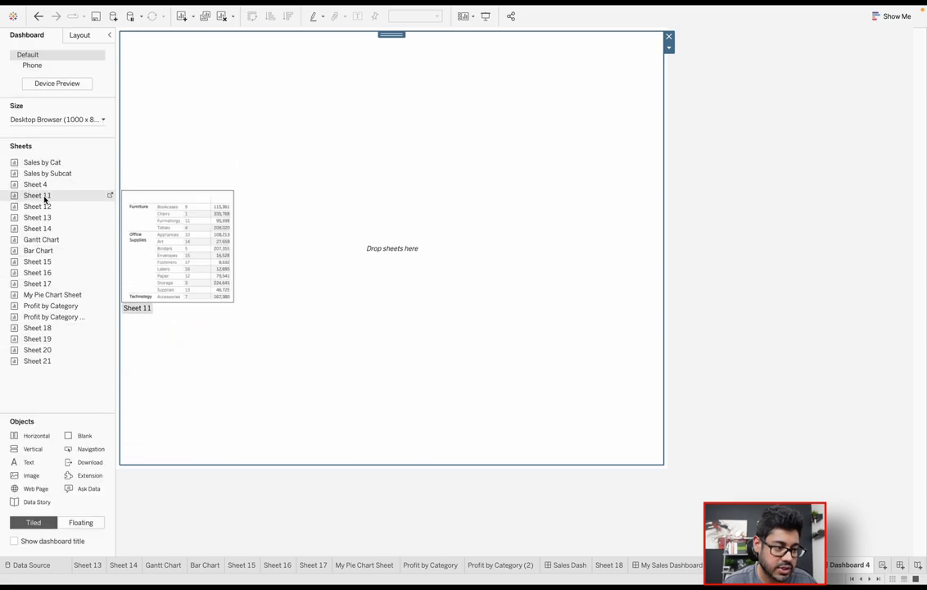
# - Place Sheet 11 on the dashboard's right side and add Extension and Navigation objects beside the filters
pyautogui.moveTo(37, 195); pyautogui.dragTo(565, 142)
pyautogui.moveTo(643, 137); pyautogui.dragTo(660, 149)
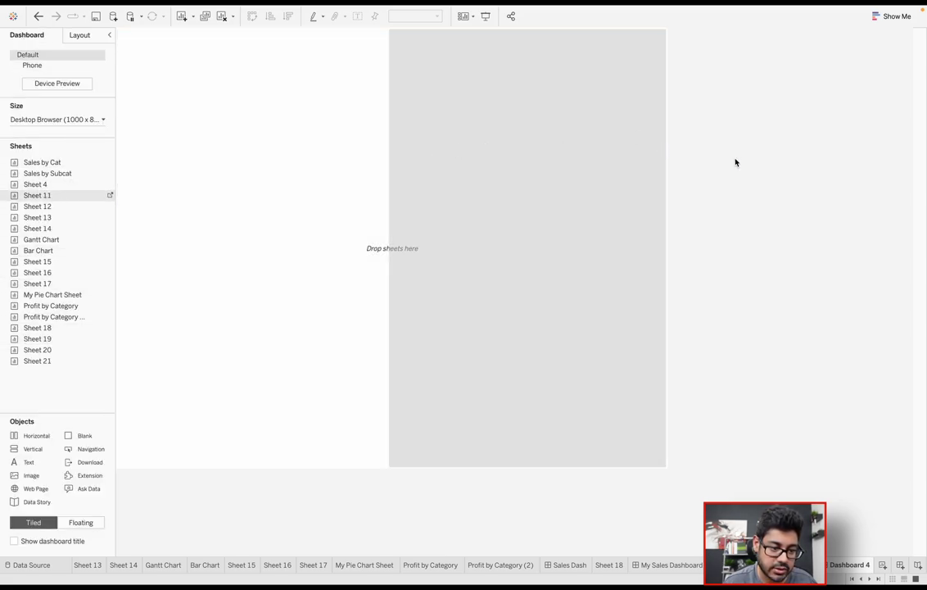
pyautogui.moveTo(735, 162); pyautogui.dragTo(735, 161)
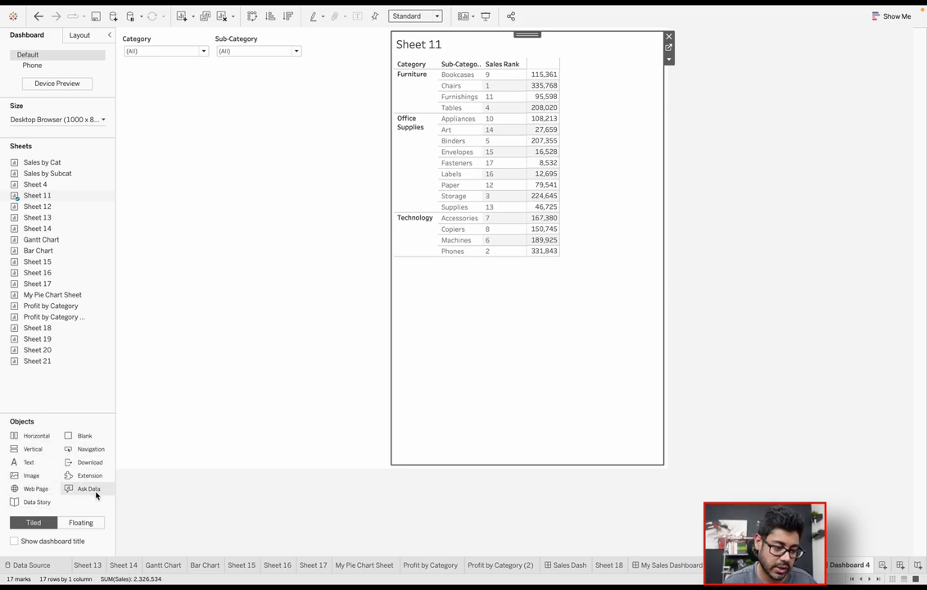
pyautogui.moveTo(77, 488); pyautogui.dragTo(323, 342)
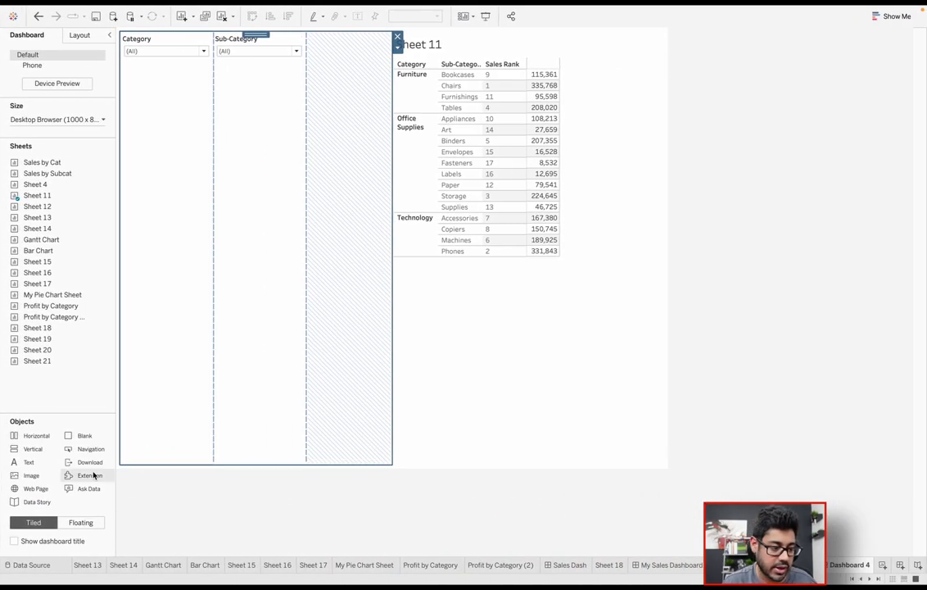
pyautogui.moveTo(90, 450); pyautogui.dragTo(306, 373)
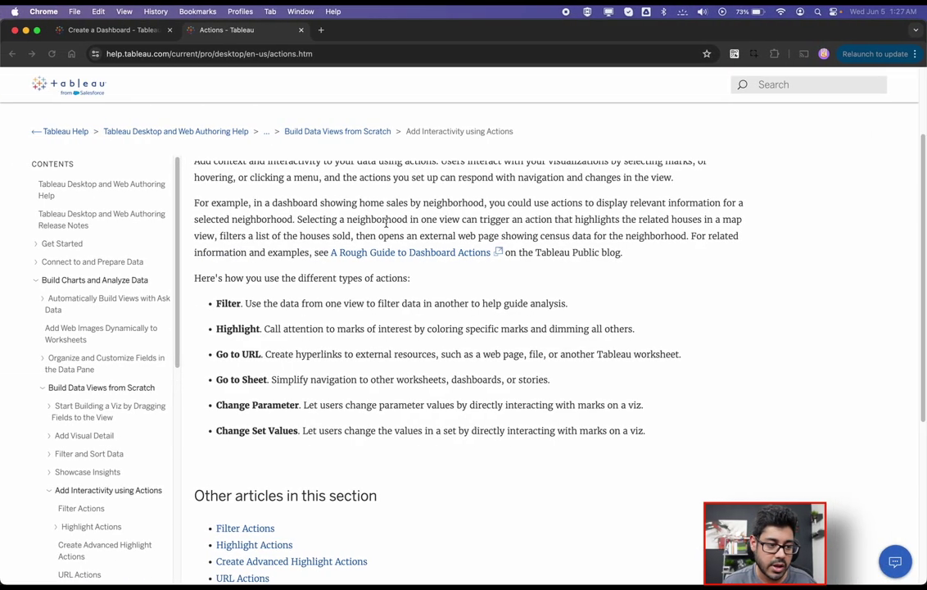
# - Find and highlight the Horizontal and Vertical objects description in the Create a Dashboard help article
pyautogui.click(110, 29)
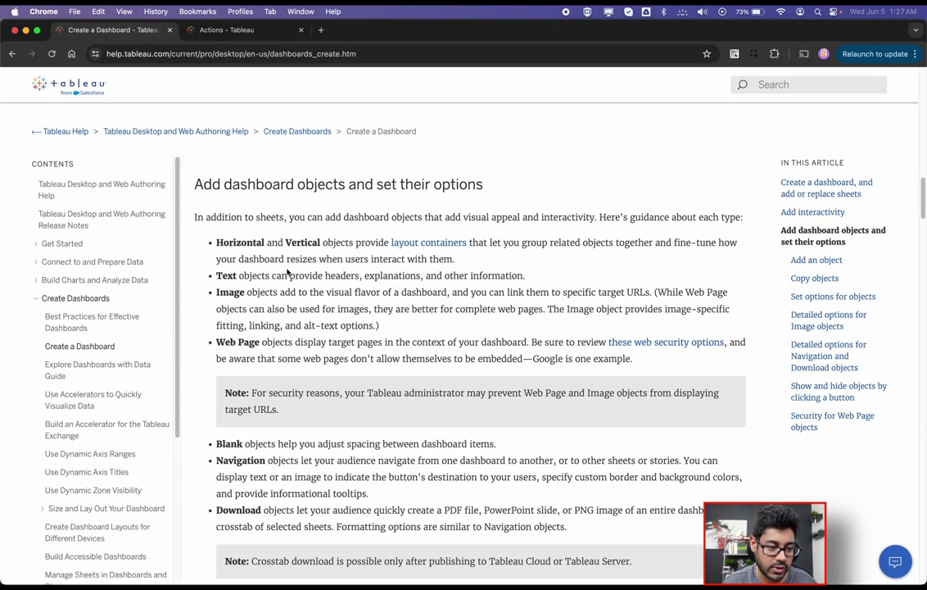
pyautogui.scroll(-1, 287, 266)
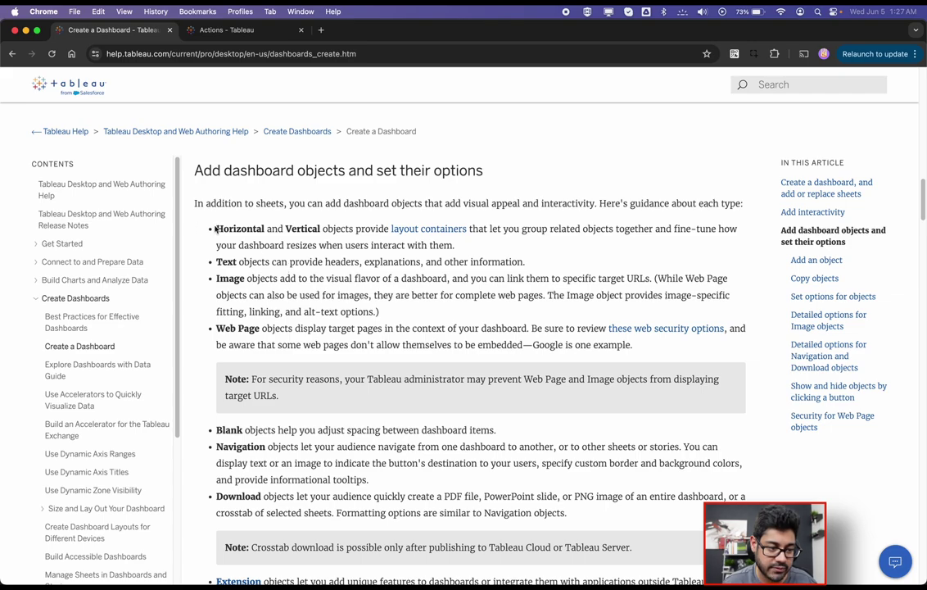
pyautogui.moveTo(216, 229); pyautogui.dragTo(631, 348)
pyautogui.click(644, 348)
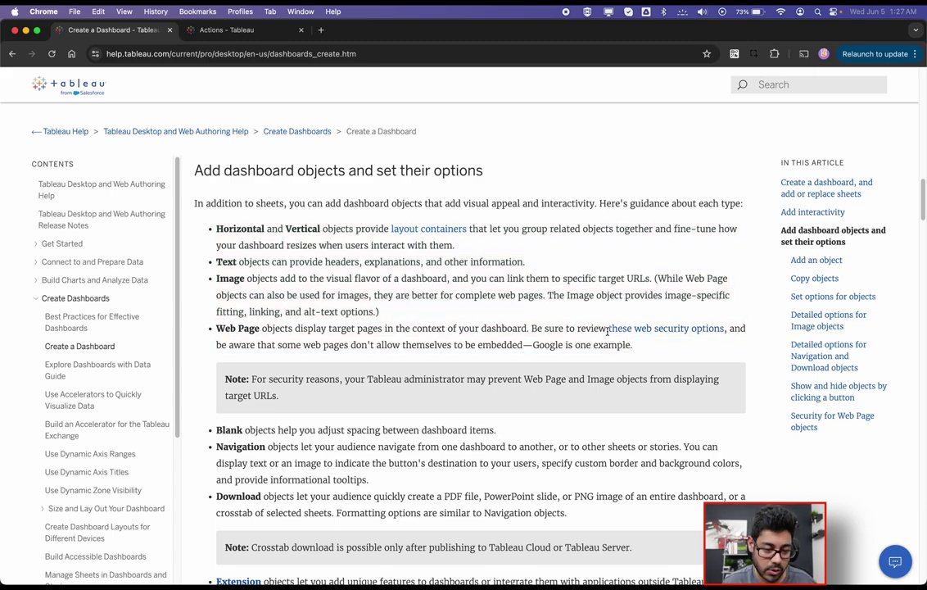
pyautogui.scroll(-1, 572, 321)
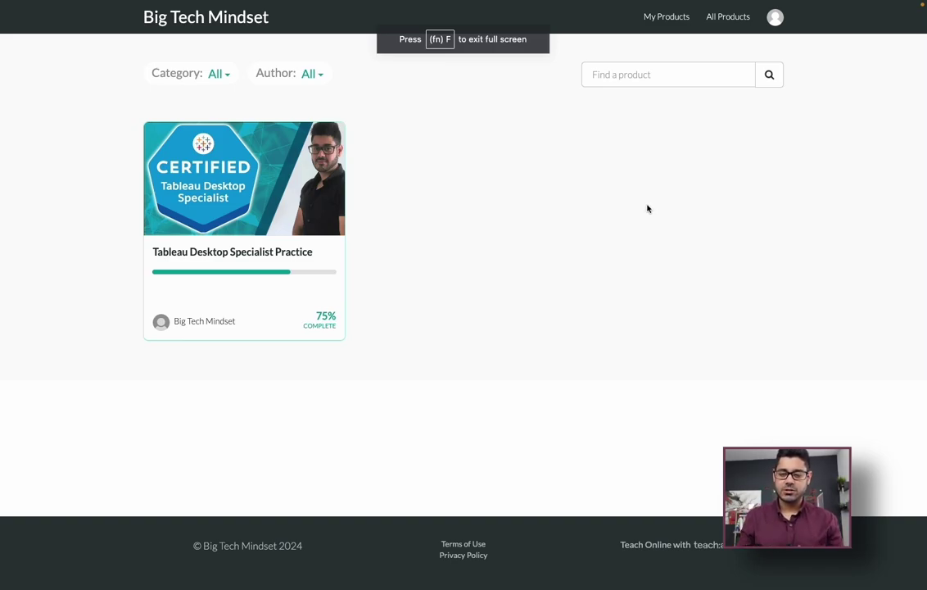
# - Open Practice Exam 1 in the Tableau Desktop Specialist Practice course
pyautogui.click(277, 222)
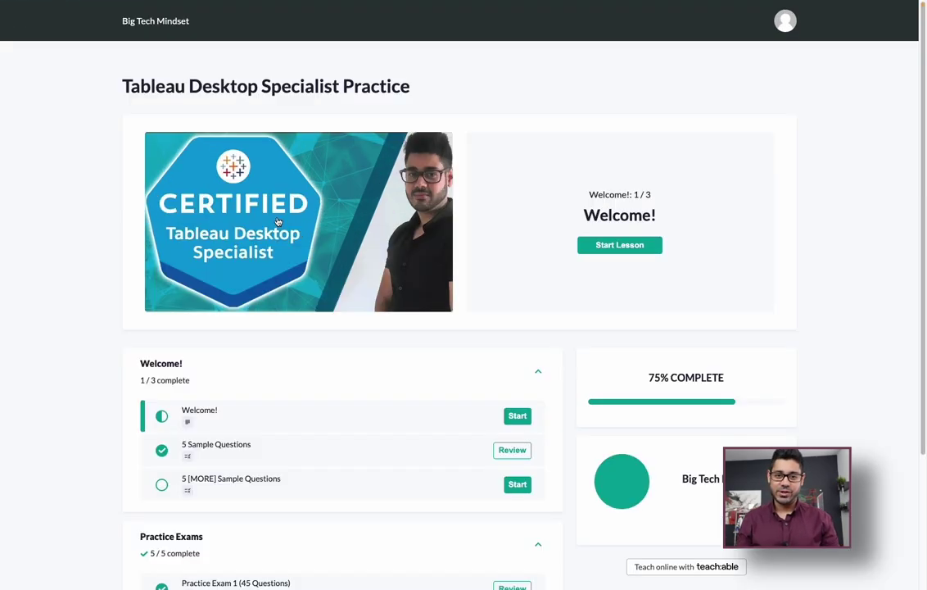
pyautogui.scroll(-4, 298, 257)
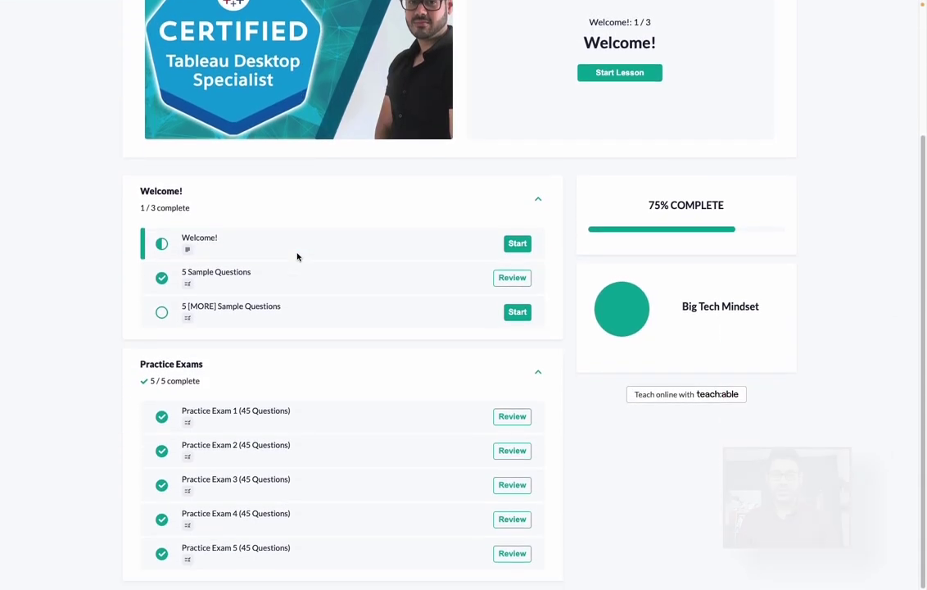
pyautogui.click(276, 416)
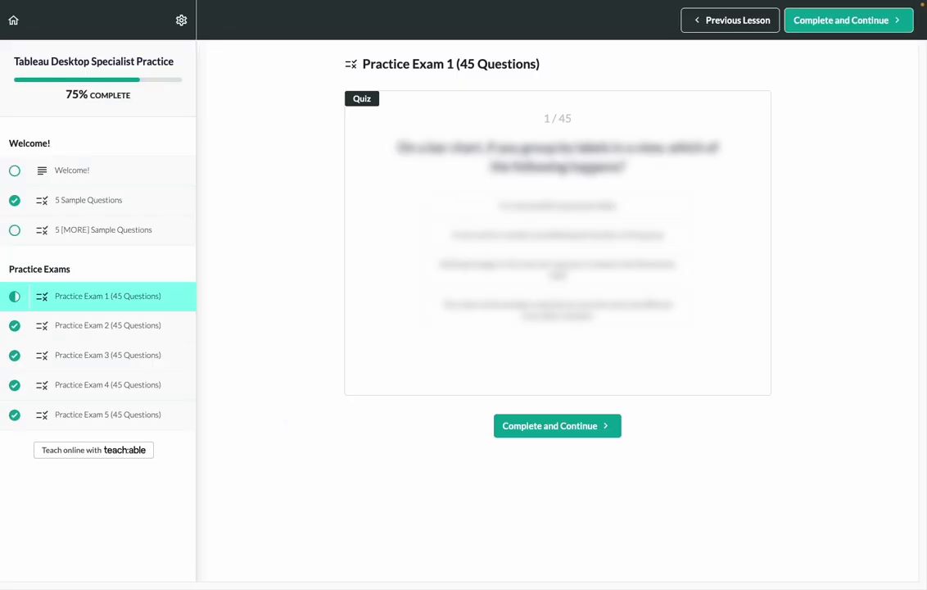
# - Answer and check question 1, then select two answers for question 2 and check them
pyautogui.click(516, 205)
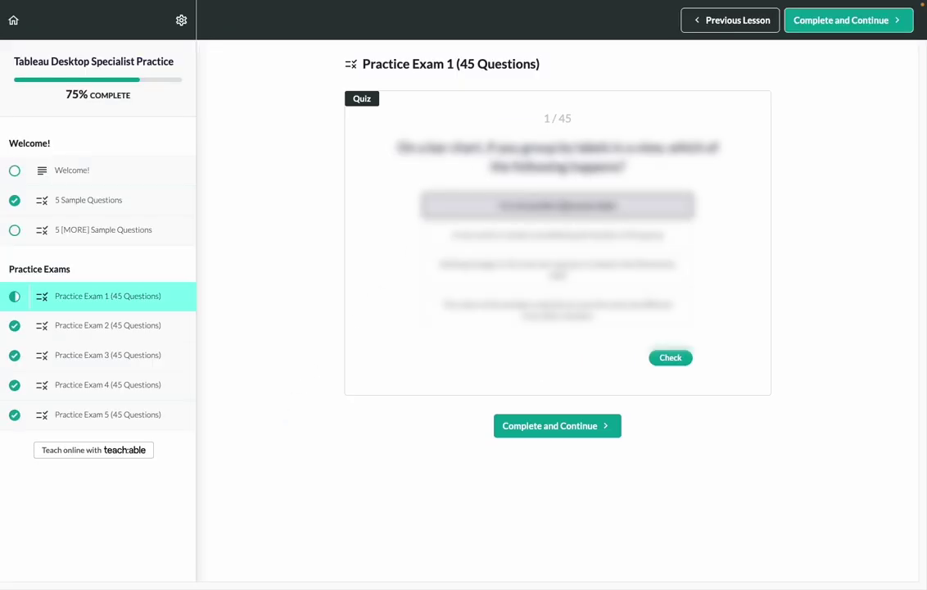
pyautogui.click(683, 359)
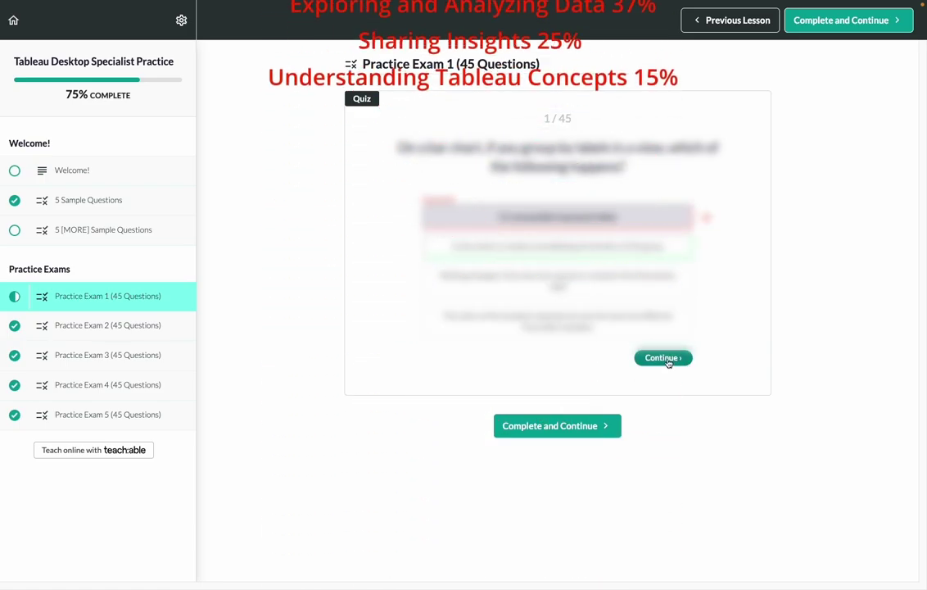
pyautogui.click(667, 359)
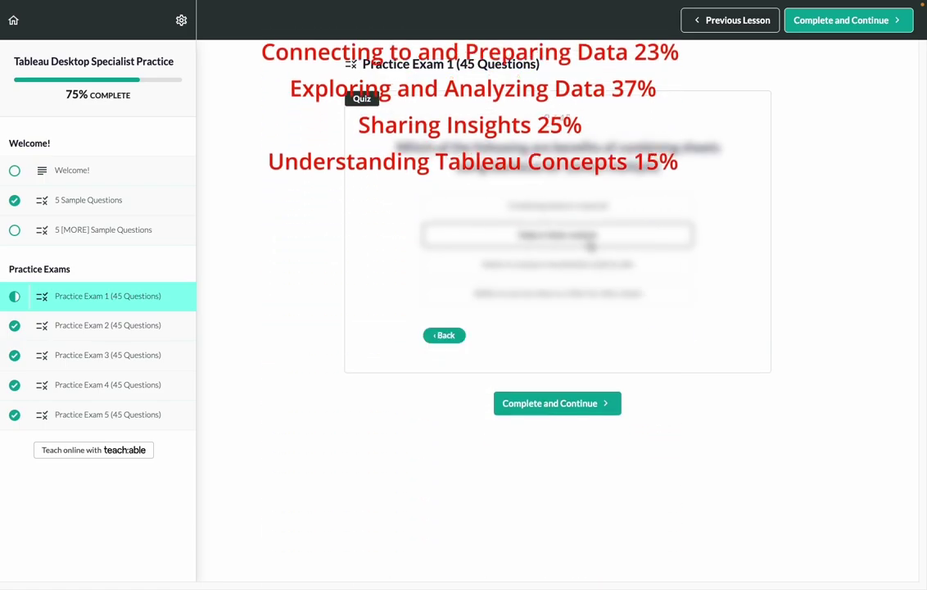
pyautogui.click(592, 237)
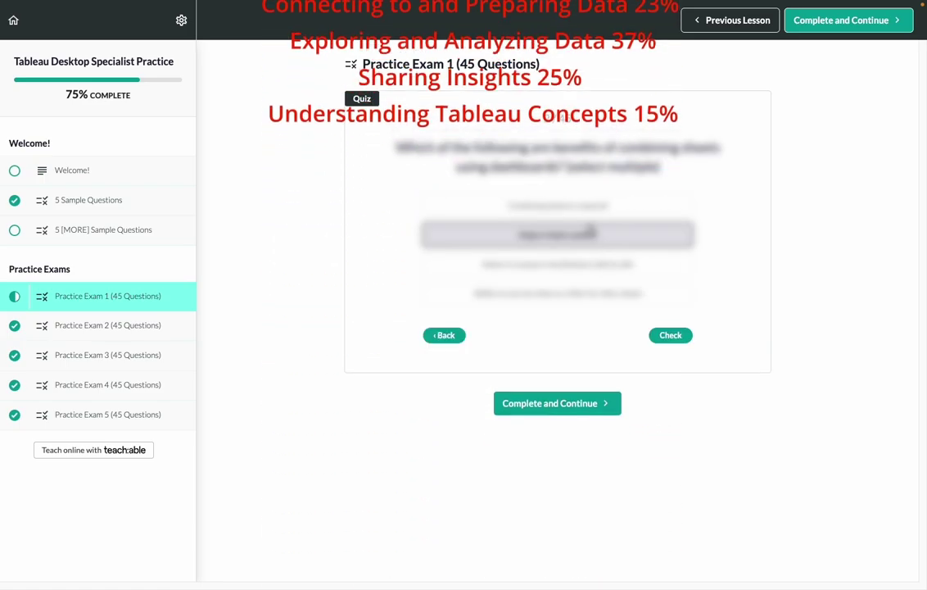
pyautogui.click(594, 208)
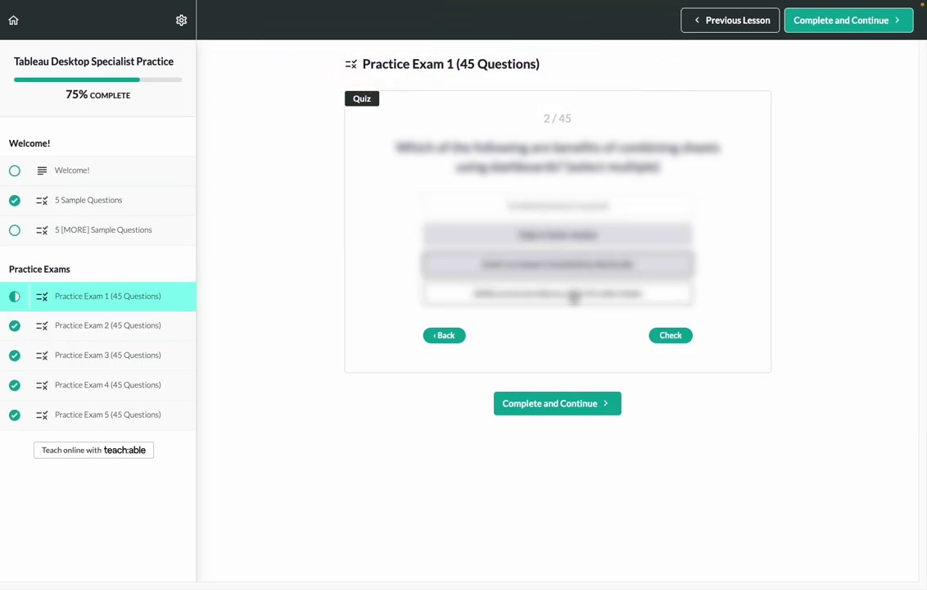
pyautogui.click(669, 336)
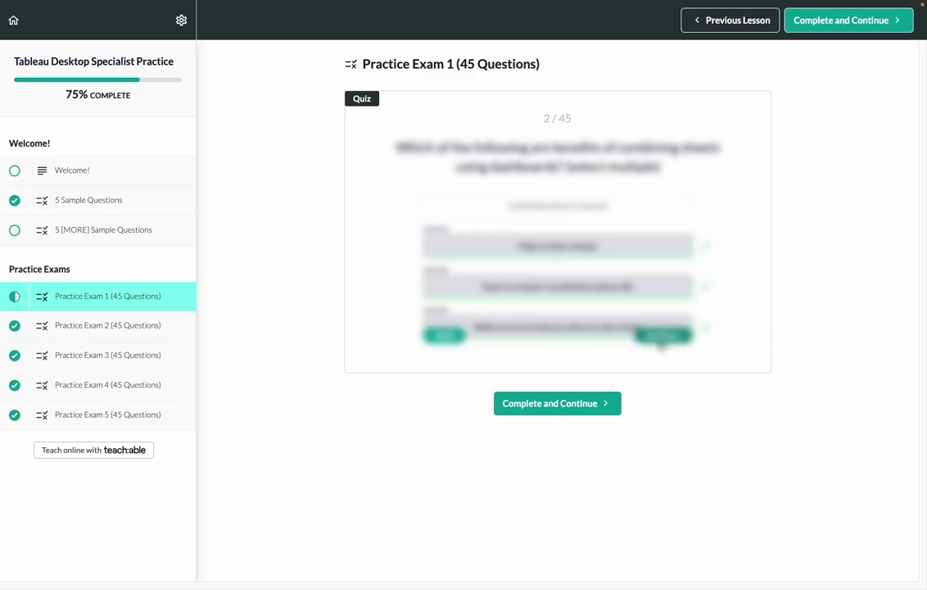